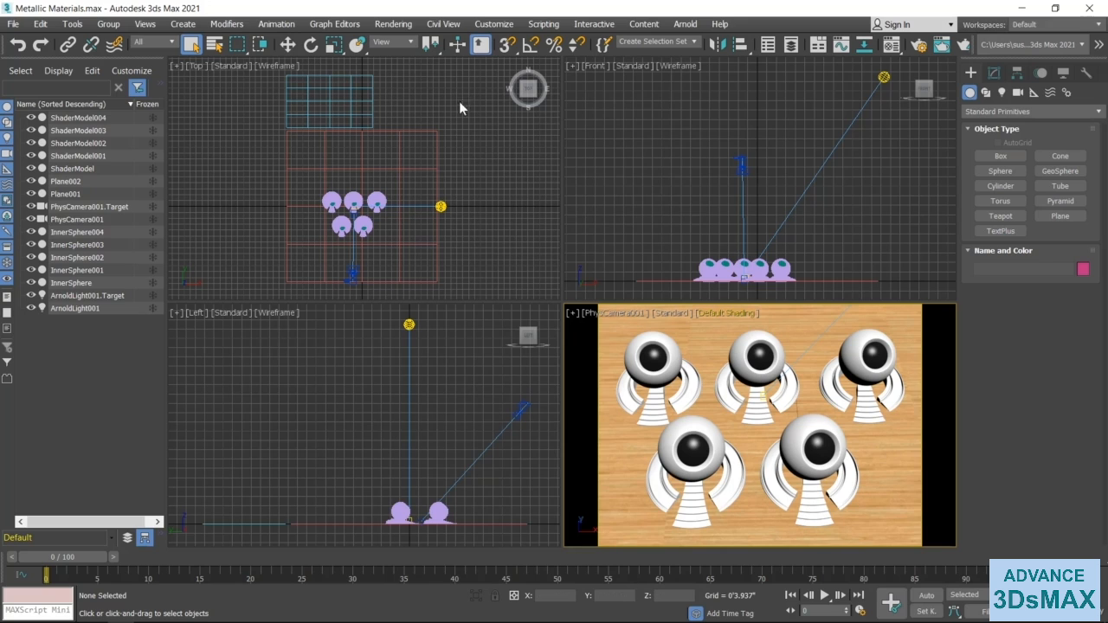
Set the physical camera exposure control's image highlights to 0.15 and midtones to 0.6 in the environment settings.
left_click(392, 25)
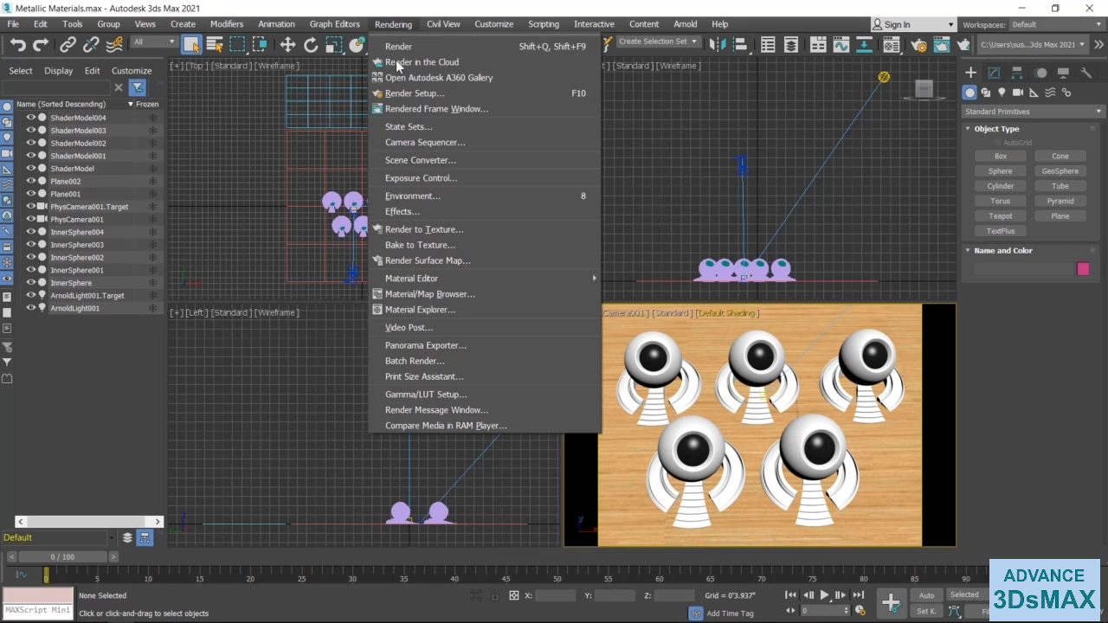
left_click(454, 192)
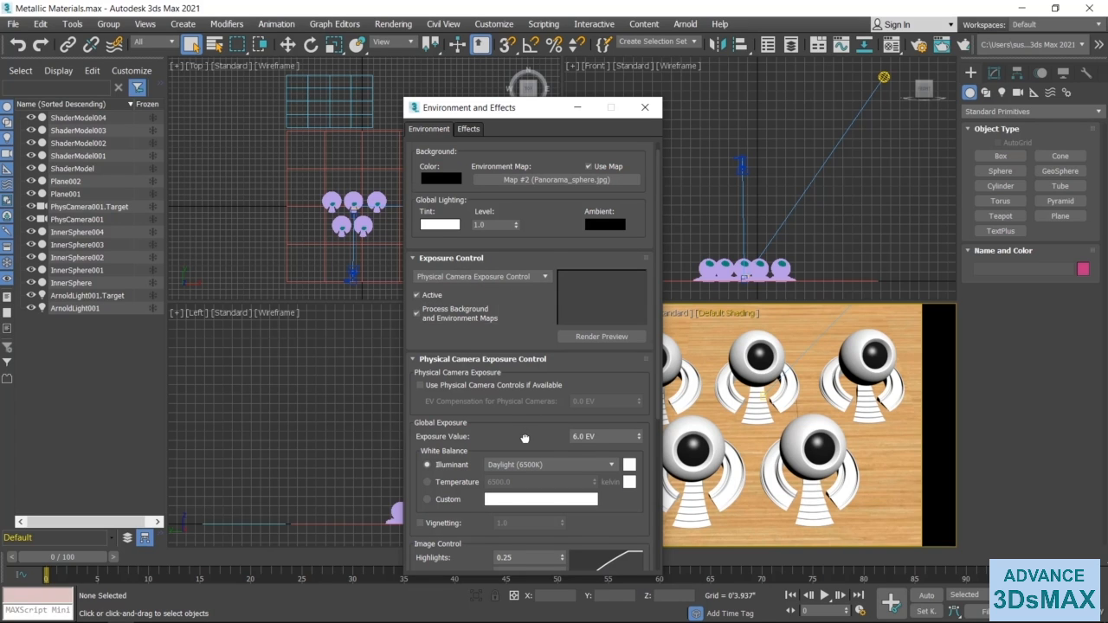
scroll(484, 406, "down", 1)
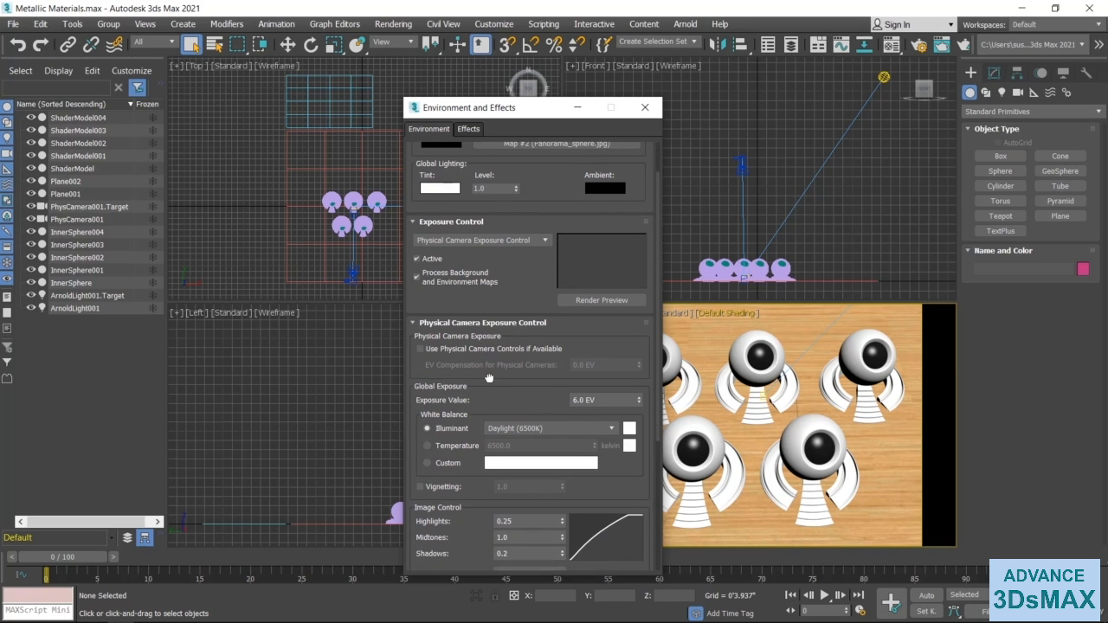
scroll(489, 378, "up", 1)
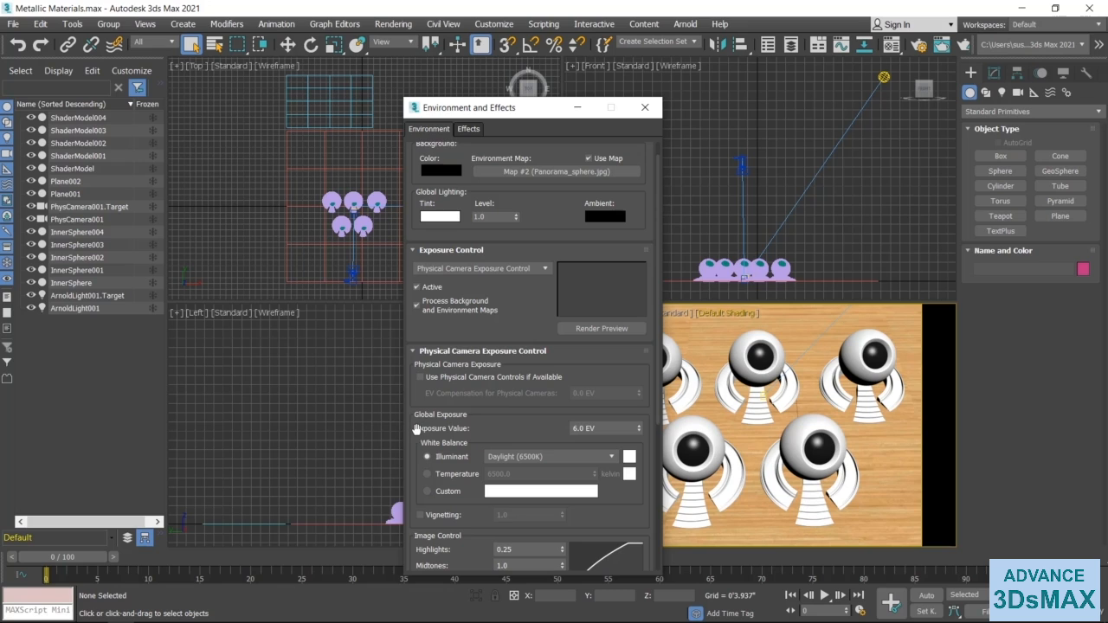
scroll(450, 426, "down", 3)
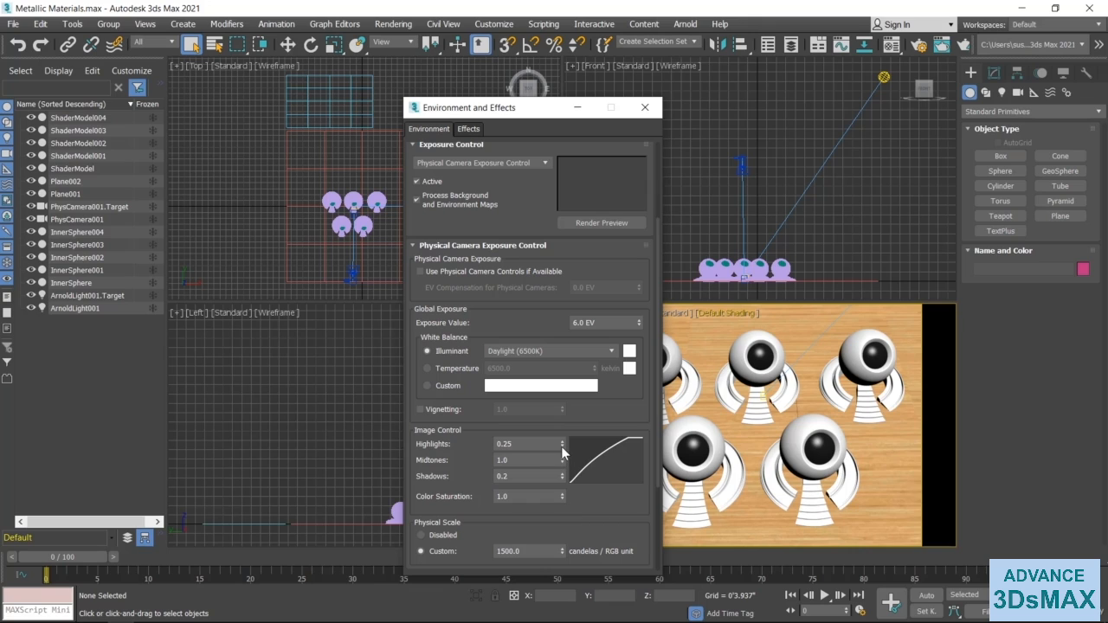
left_click_drag(561, 444, 565, 469)
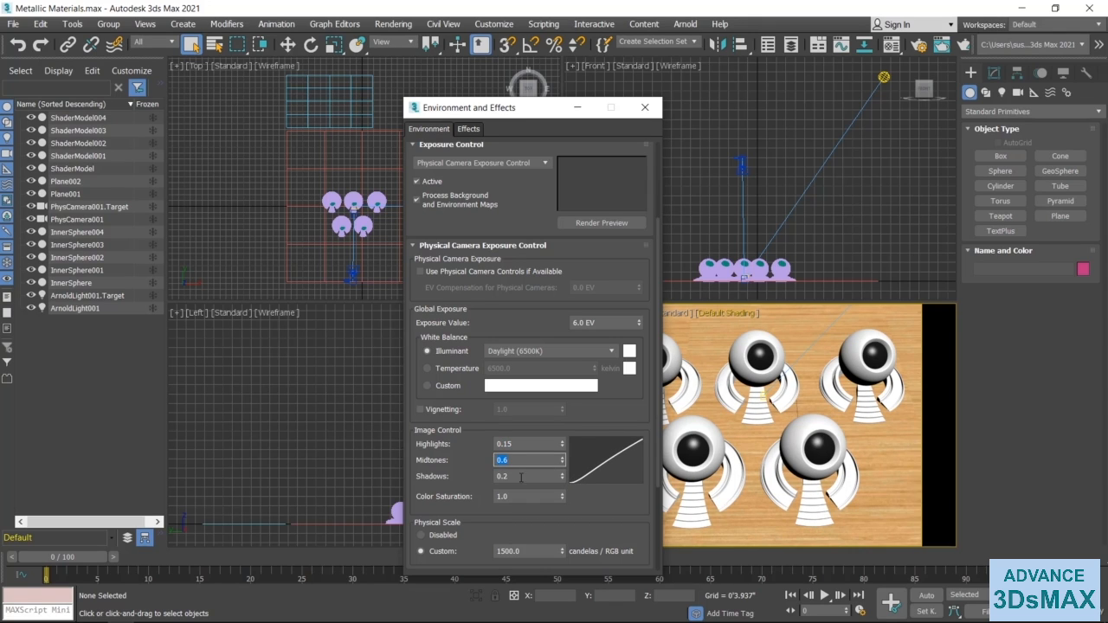
scroll(532, 409, "up", 3)
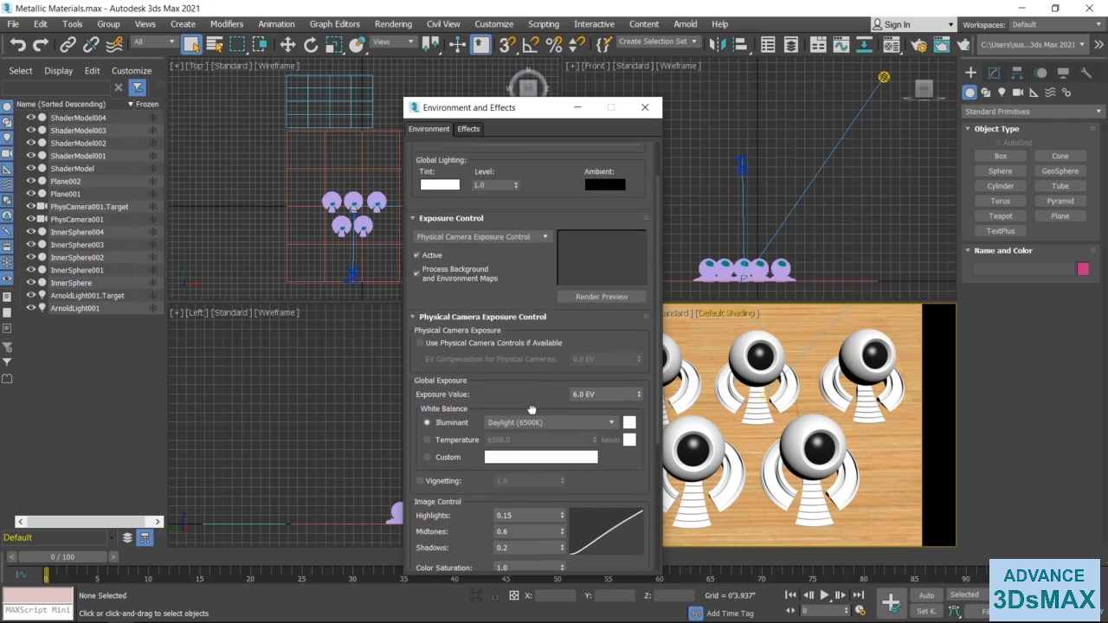
scroll(531, 409, "up", 1)
left_click(644, 108)
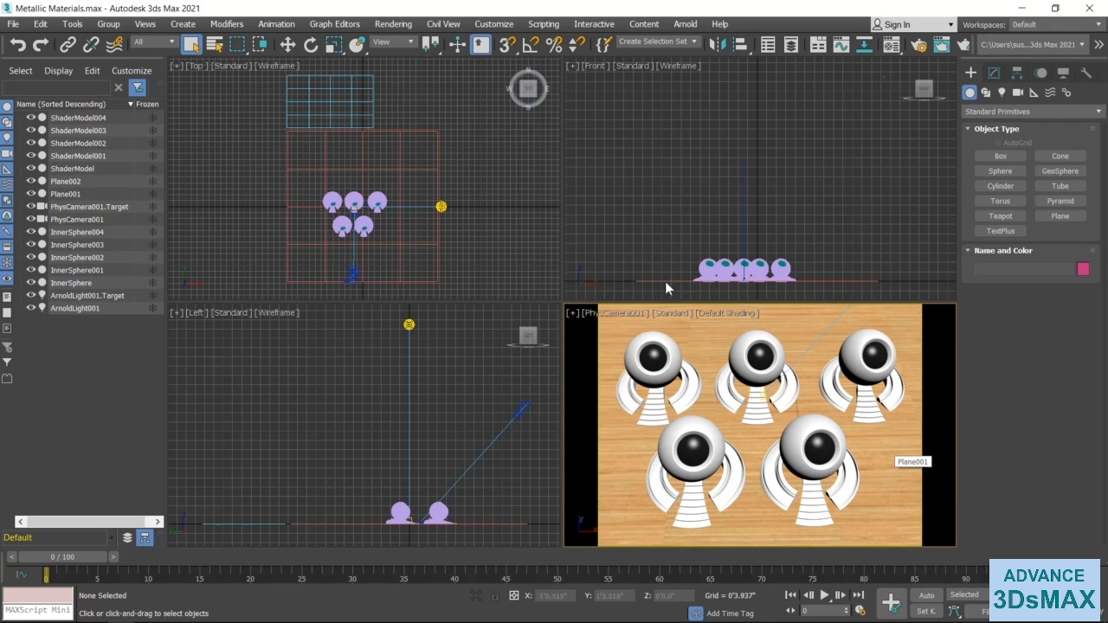
Inspect the yellow swatch plane in the Top view with shaded display, and return the view to wireframe at full scene extents.
middle_click_drag(445, 143, 415, 225)
scroll(412, 227, "up", 4)
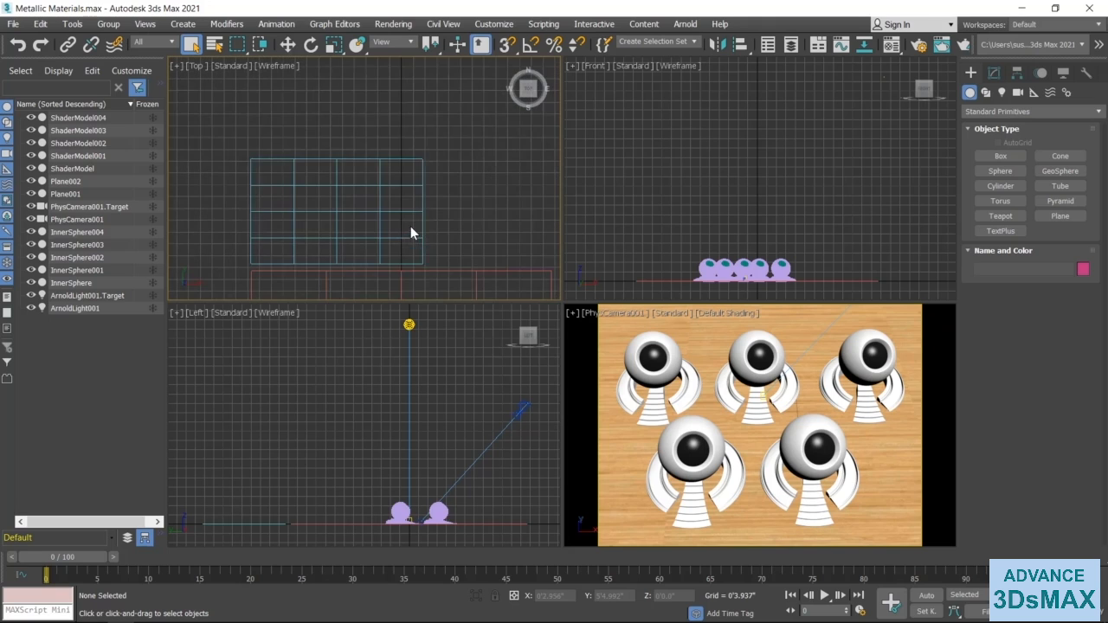
key("F3")
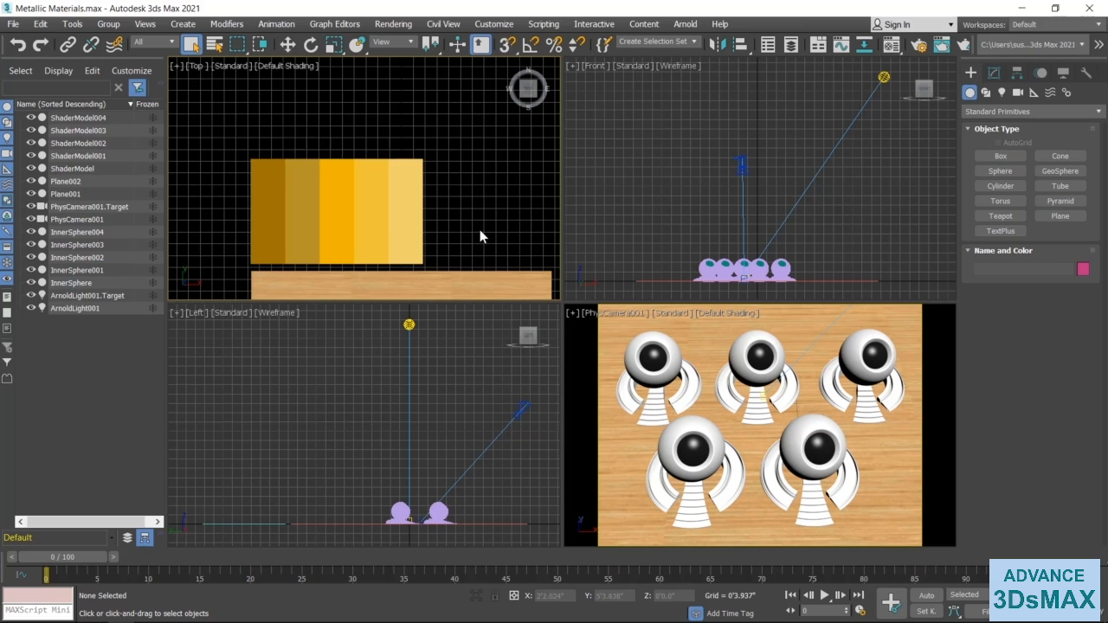
key("F3")
key("z")
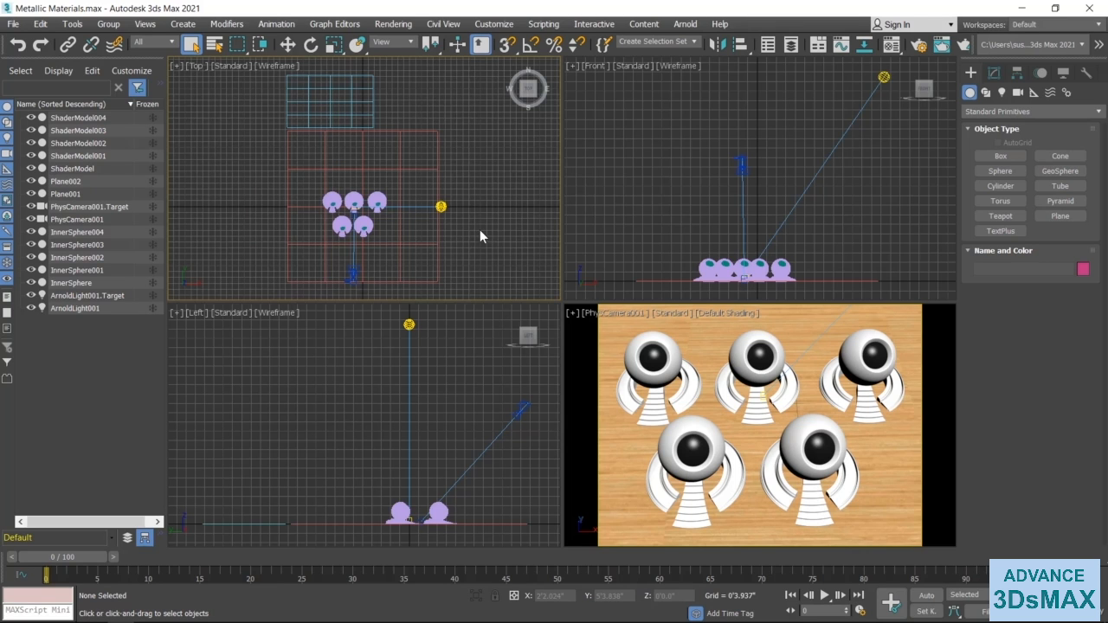
Render the PhysCamera001 view and move the finished render window aside.
left_click(937, 417)
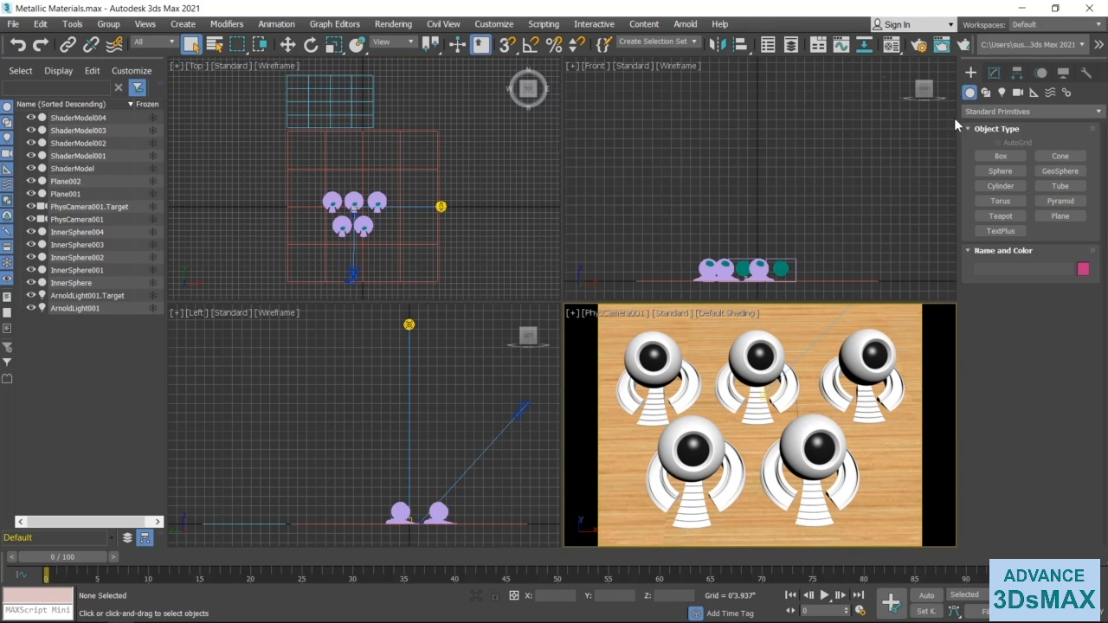
left_click(964, 44)
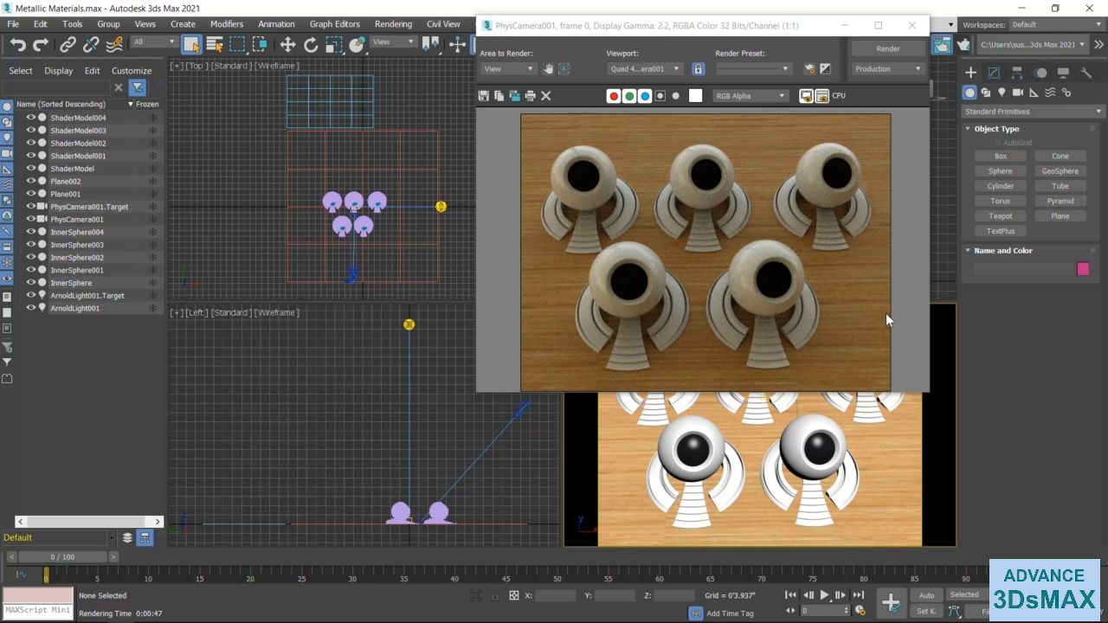
left_click_drag(705, 27, 229, 13)
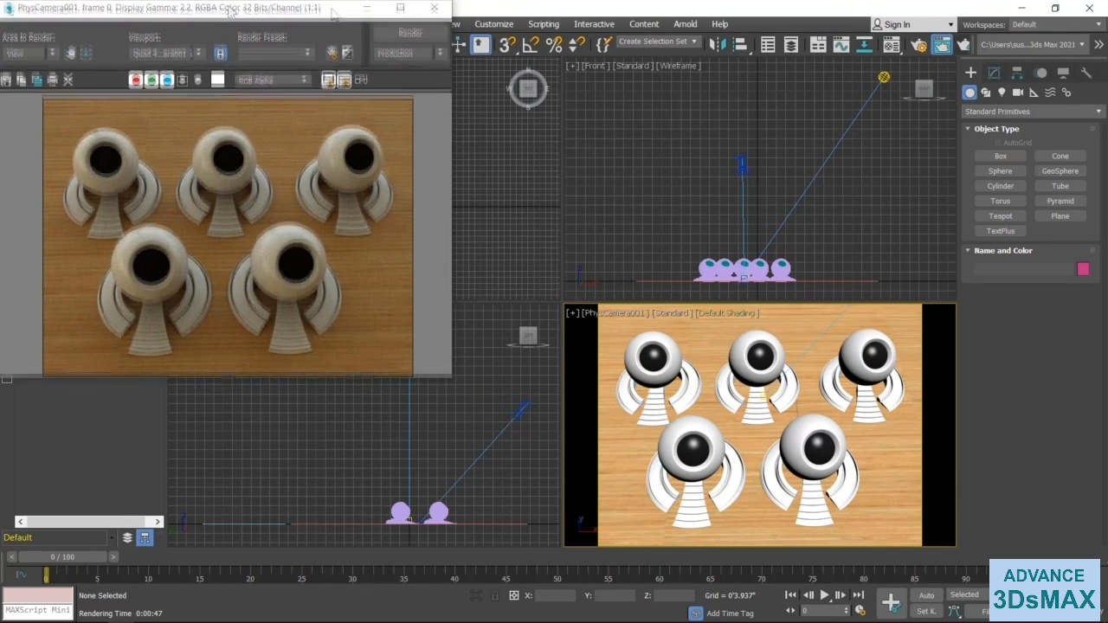
Open the Material Editor and review the prepared 01 - Default, Gold, Bronze and silver materials.
left_click(891, 45)
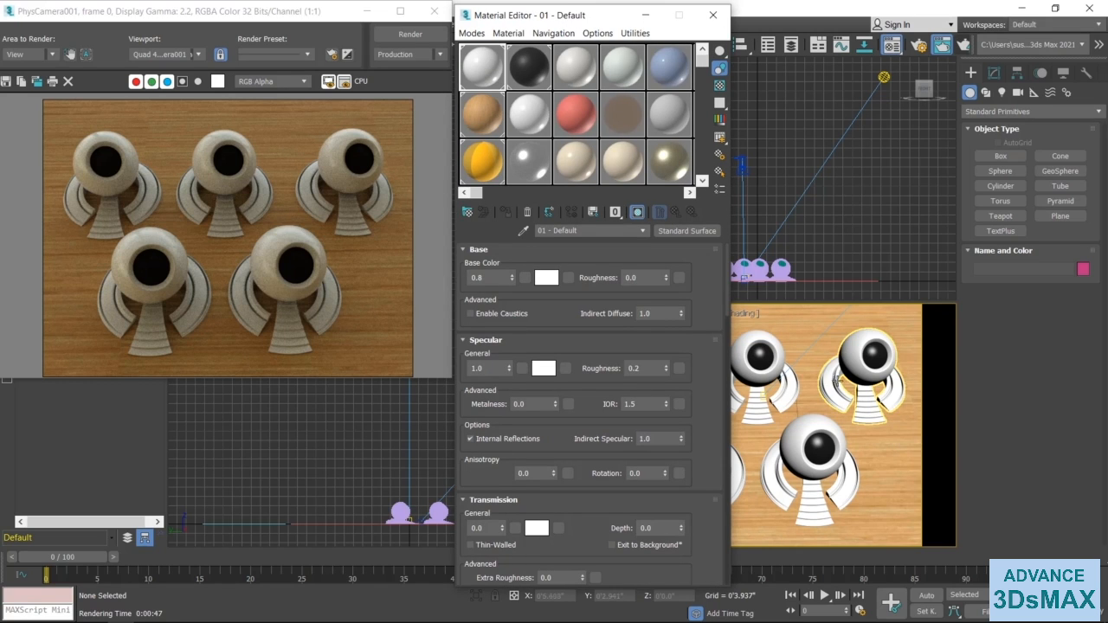
double_click(644, 369)
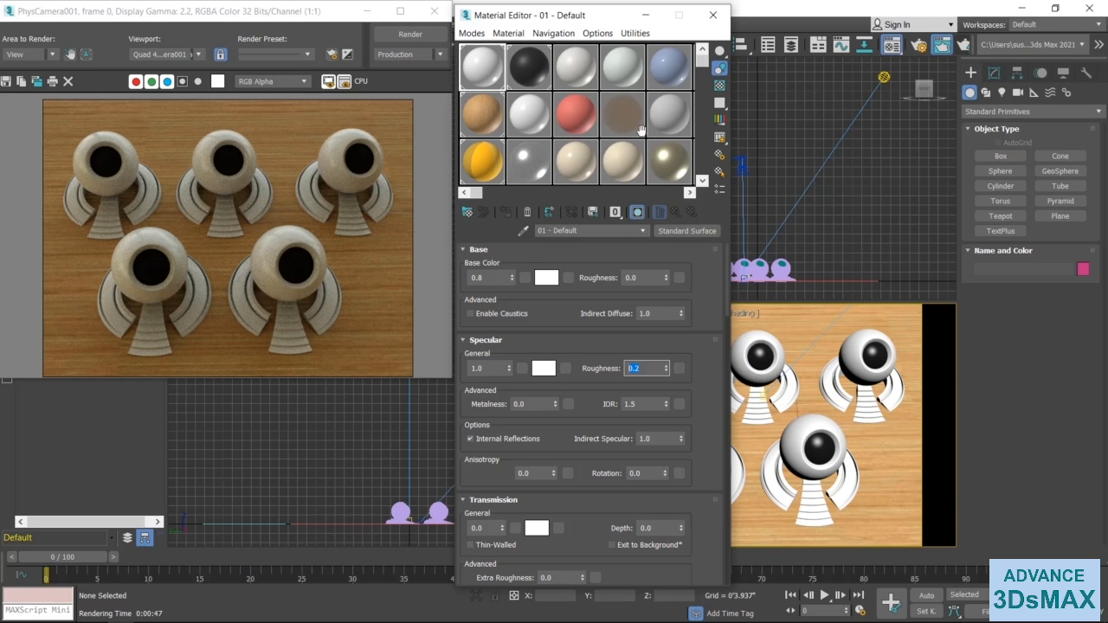
left_click(570, 61)
left_click(621, 66)
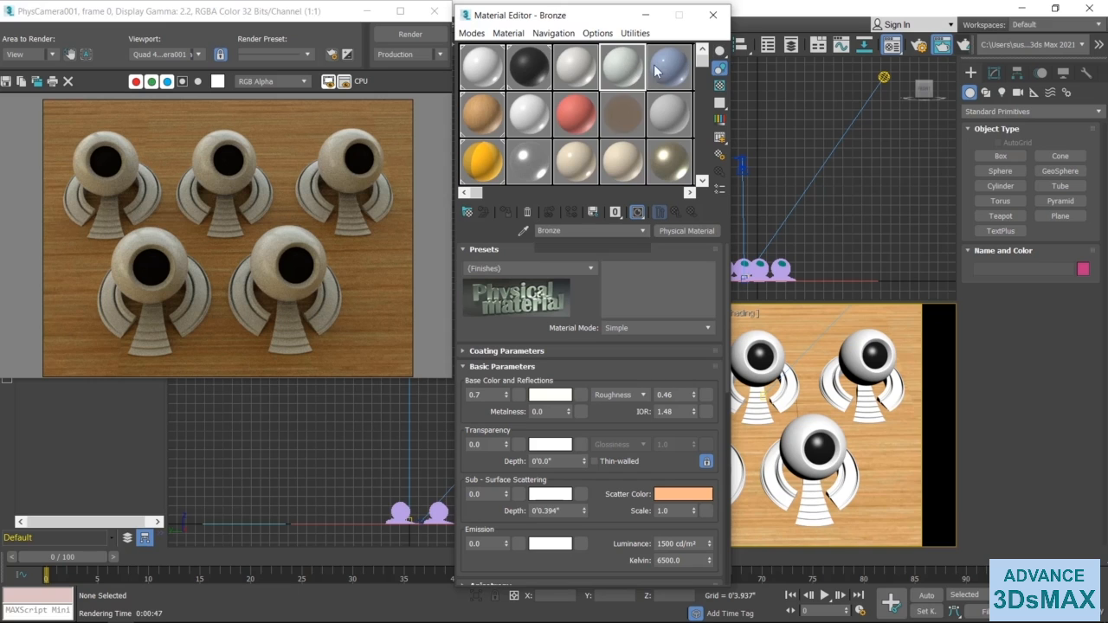
left_click(675, 67)
left_click(582, 71)
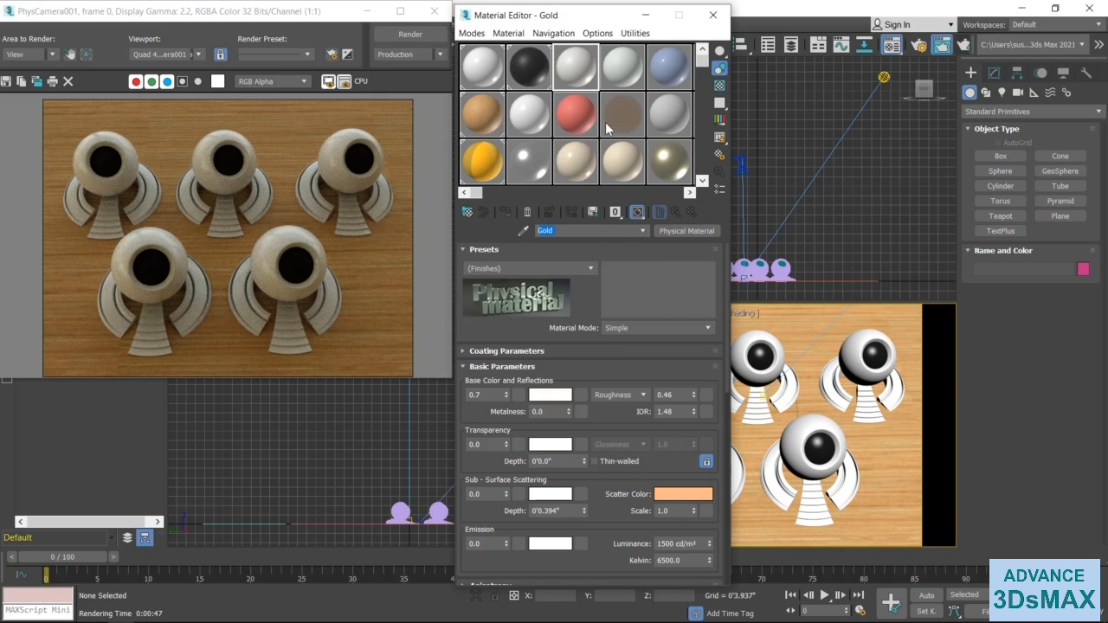
left_click(621, 70)
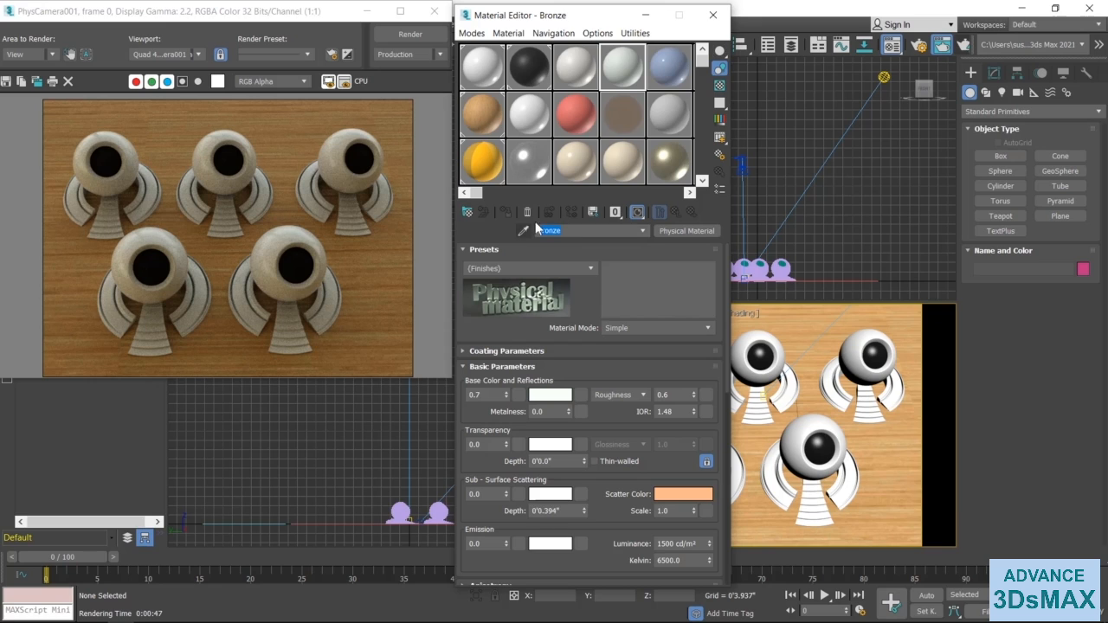
left_click(676, 69)
double_click(559, 231)
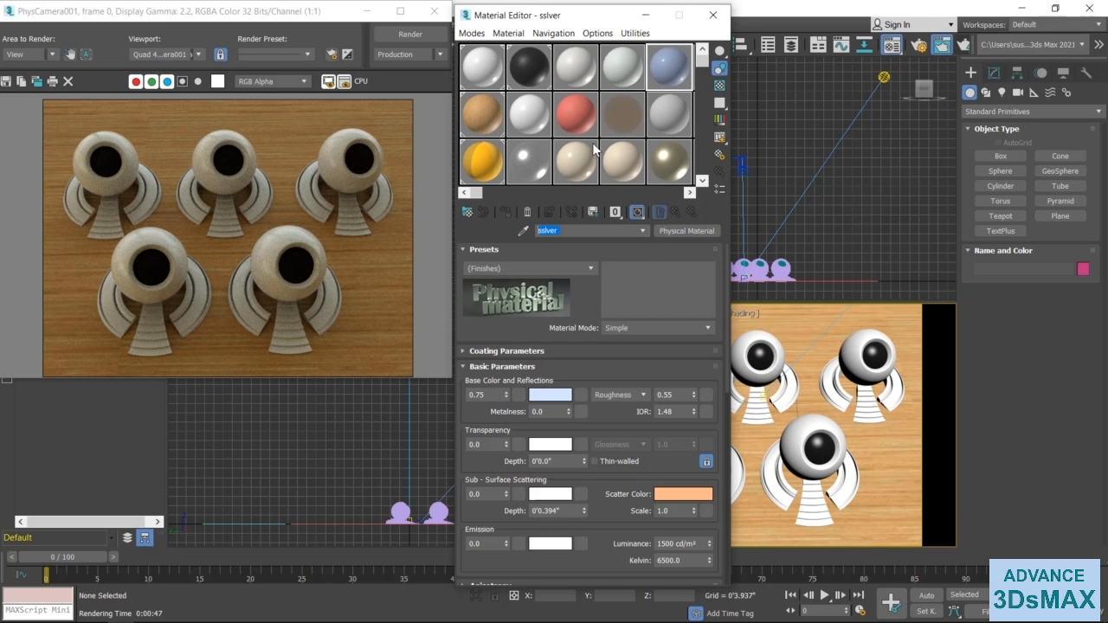
Change the Gold material to an Arnold Standard Surface and assign it to the back-left shader model.
left_click(578, 66)
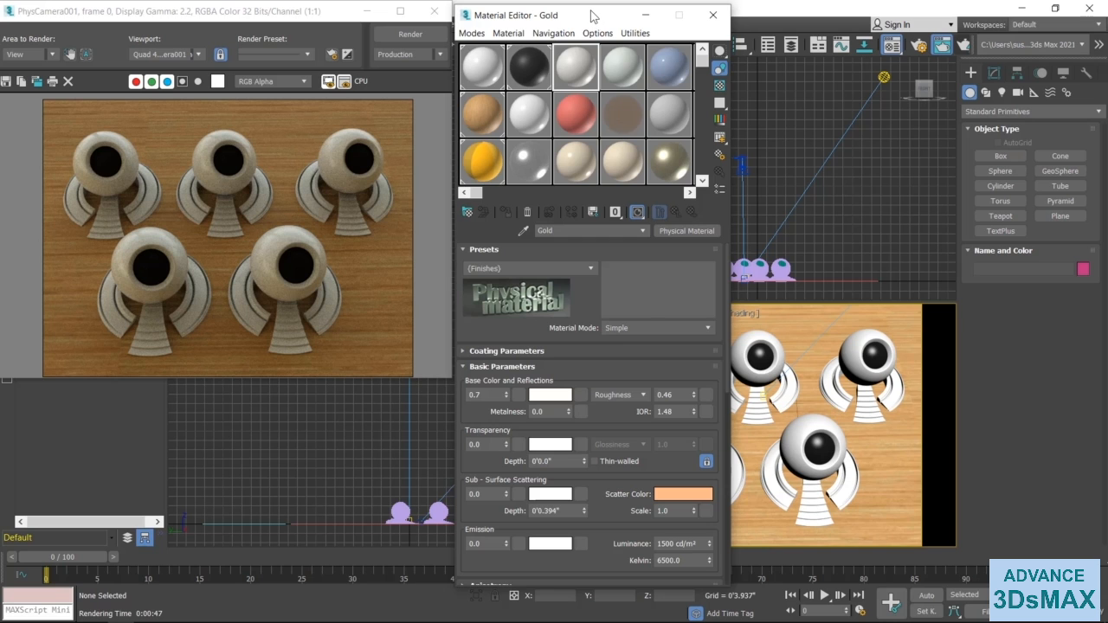
left_click_drag(588, 17, 463, 17)
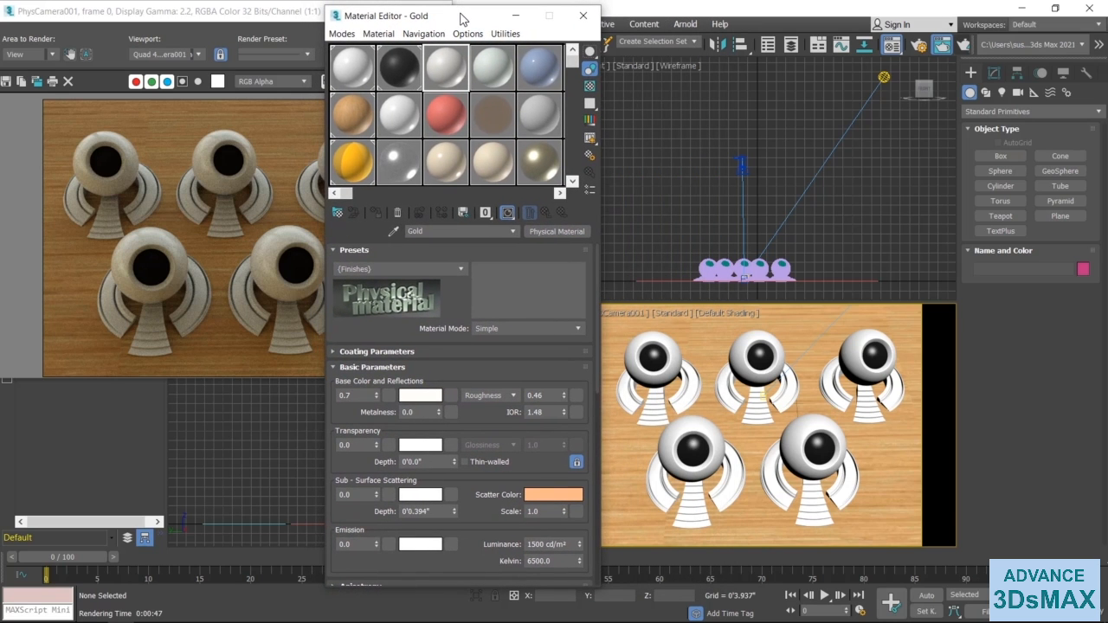
left_click(672, 367)
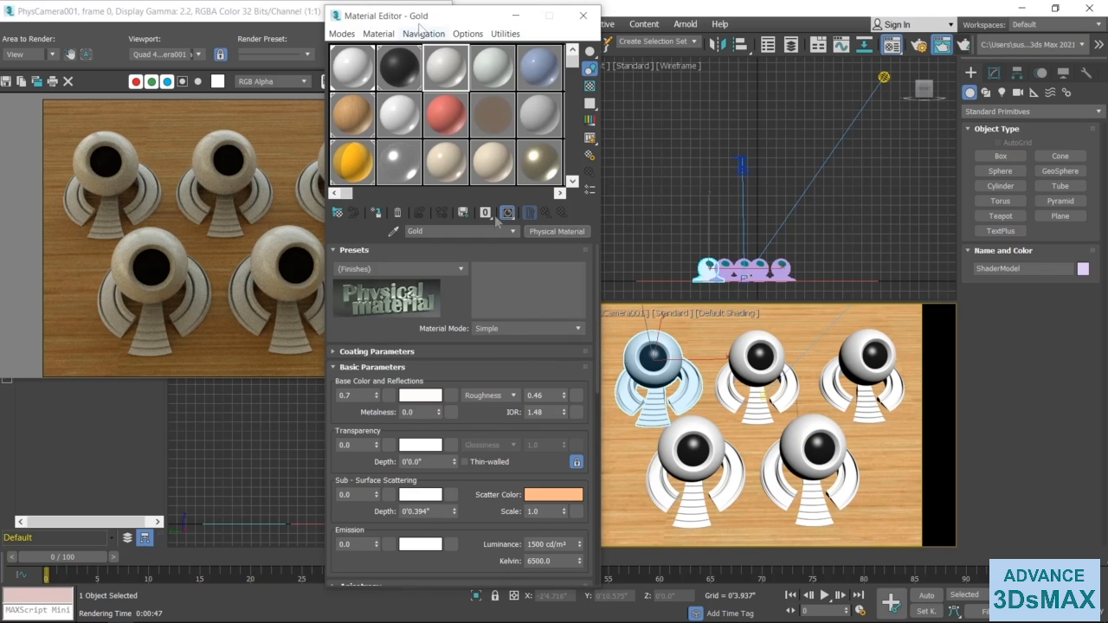
left_click(558, 232)
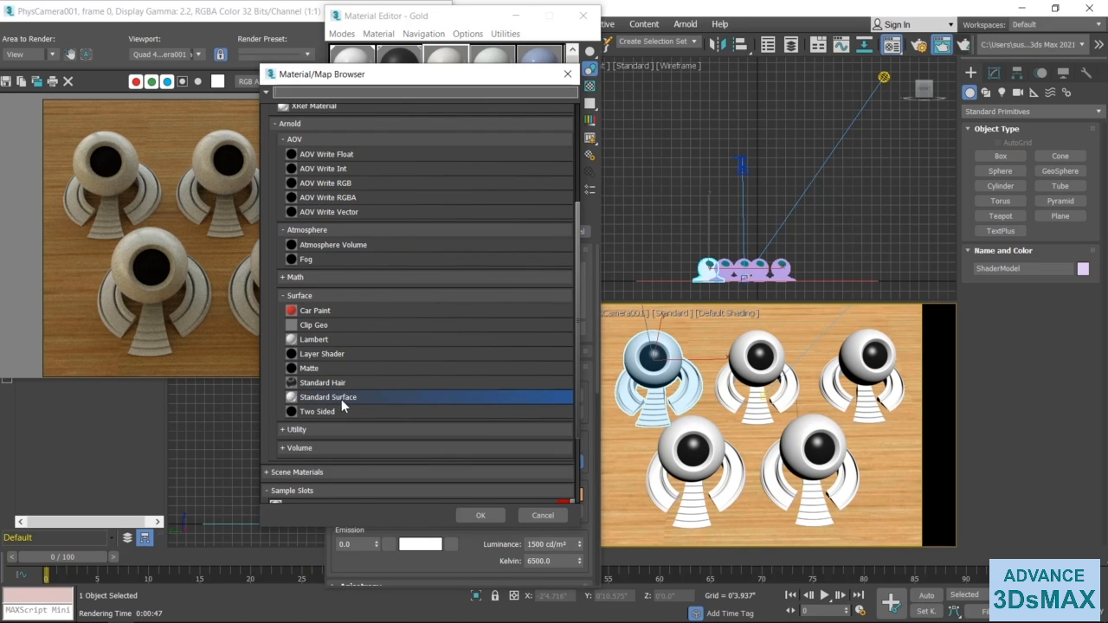
left_click(480, 515)
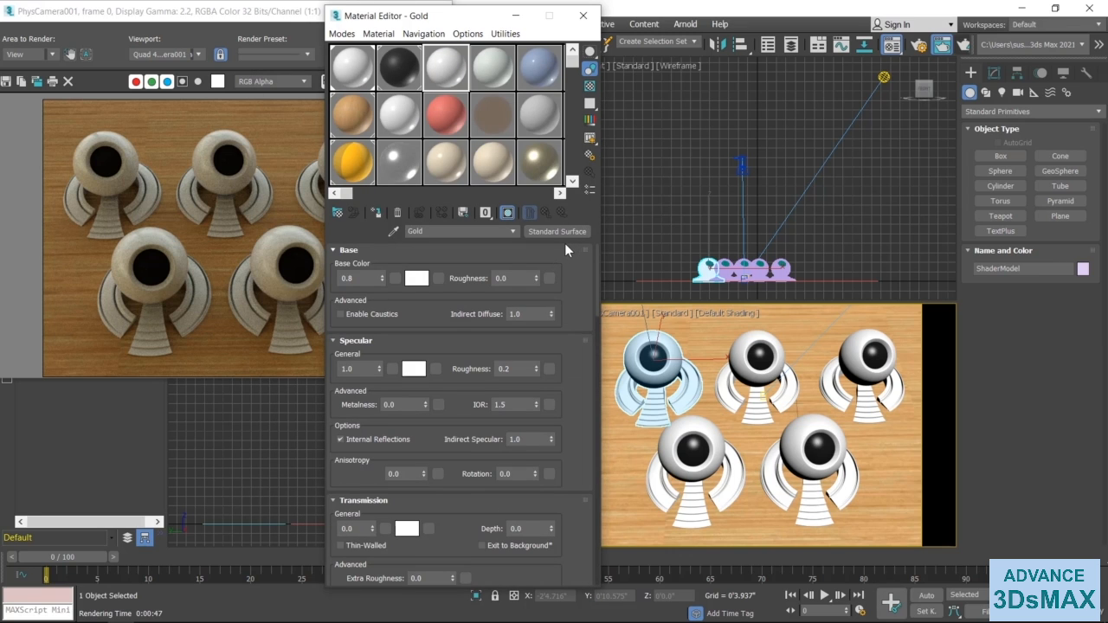
left_click(376, 213)
Close the render window and show the Top view shaded, framed on the yellow swatch plane beside the Material Editor.
left_click(220, 17)
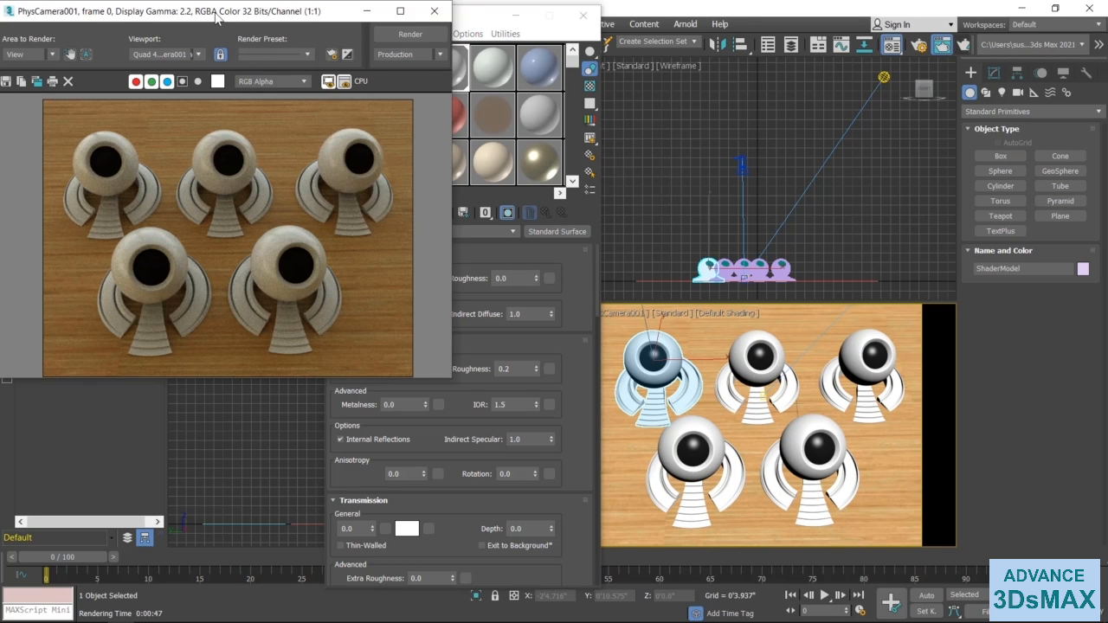
left_click(433, 18)
mouse_move(252, 155)
middle_mouse_down()
mouse_move(240, 174)
mouse_move(254, 203)
mouse_move(221, 230)
middle_mouse_up()
key("F3")
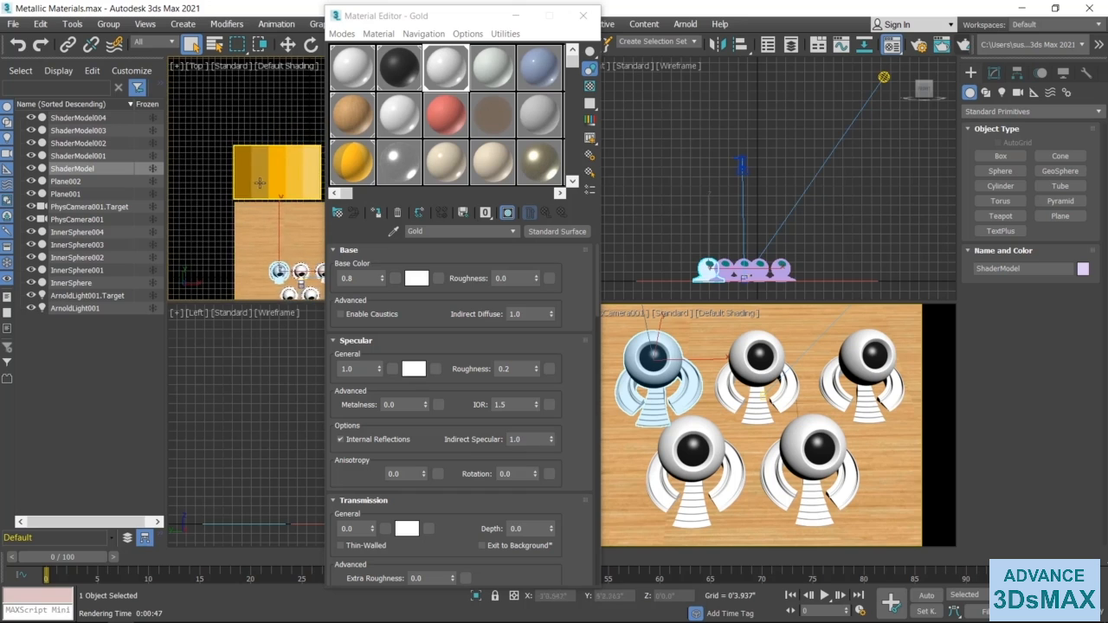
scroll(264, 181, "up", 2)
middle_click_drag(282, 170, 252, 178)
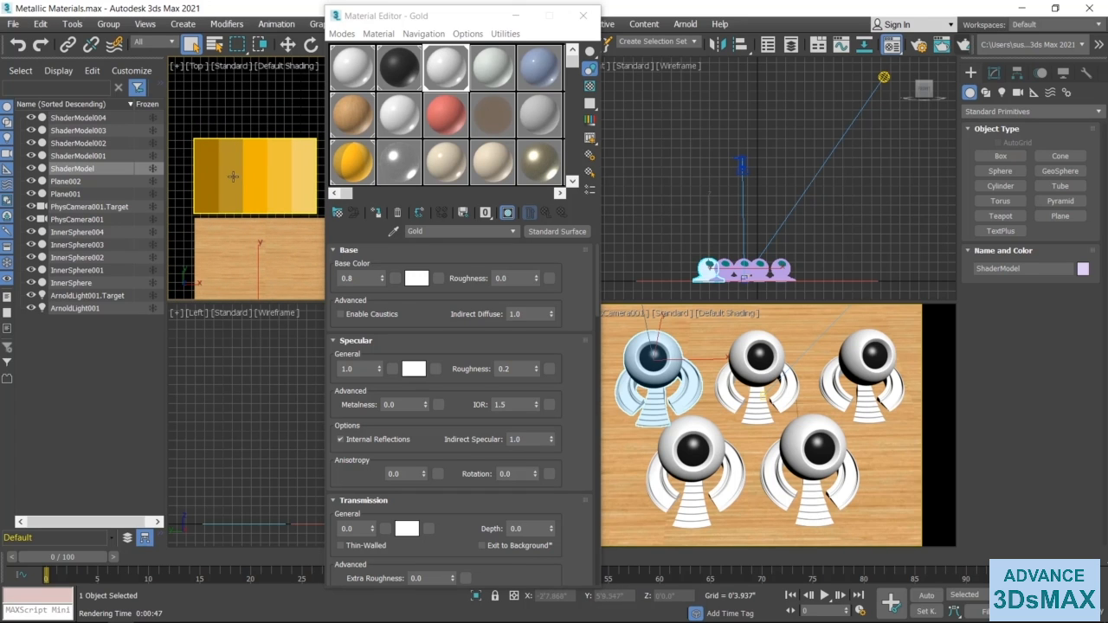
Set the Gold material's base color by sampling the palest yellow strip of the swatch plane.
left_click(374, 213)
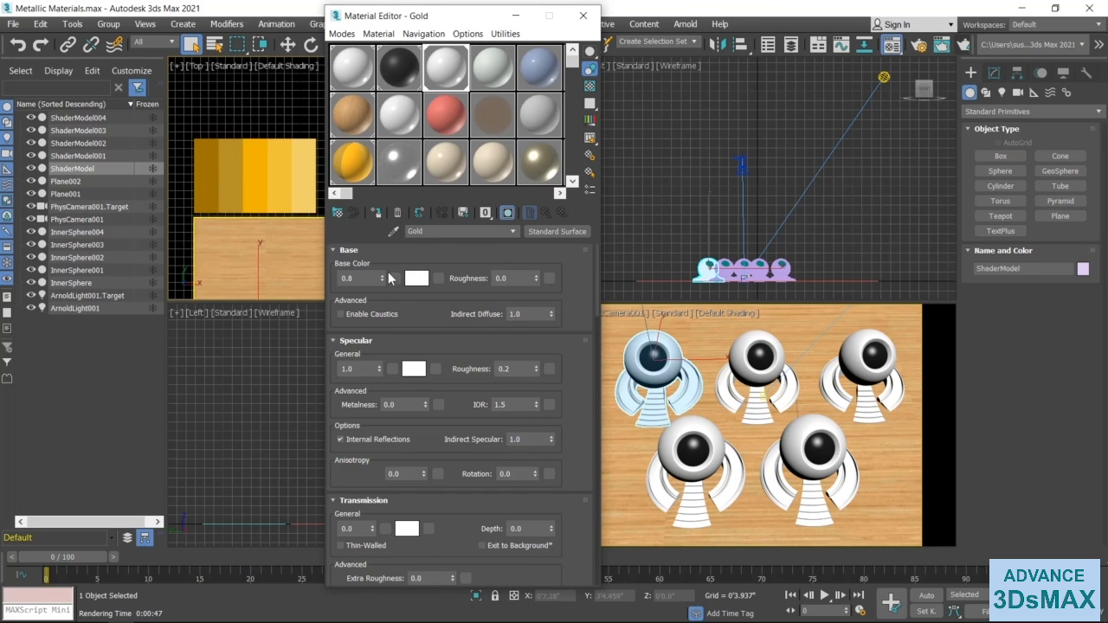
left_click(422, 279)
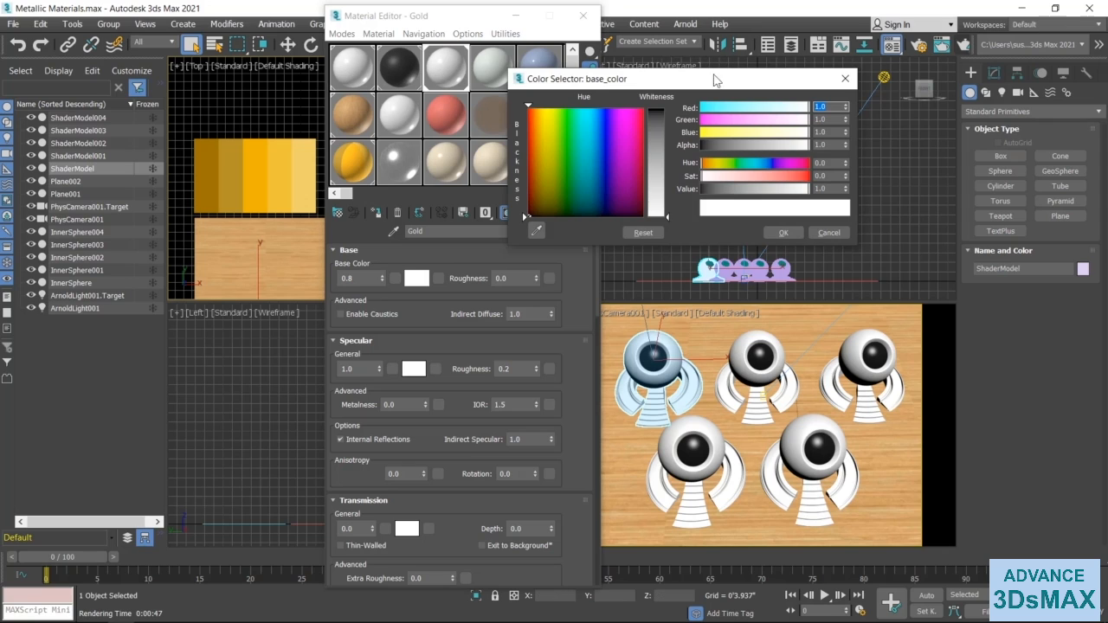
left_click_drag(715, 76, 786, 78)
left_click(611, 225)
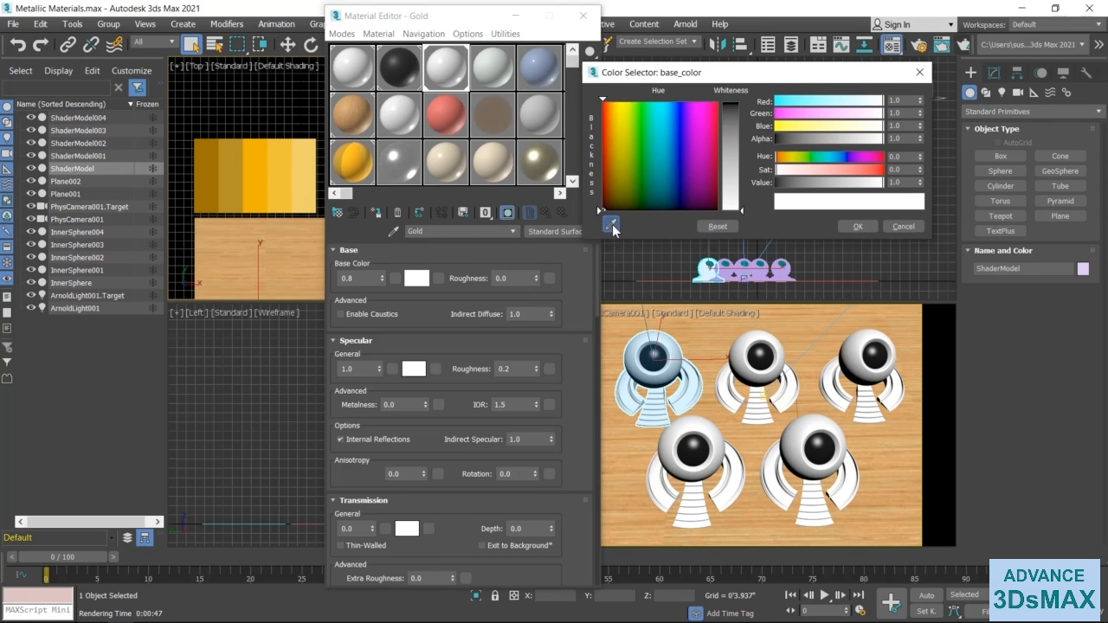
left_click(307, 178)
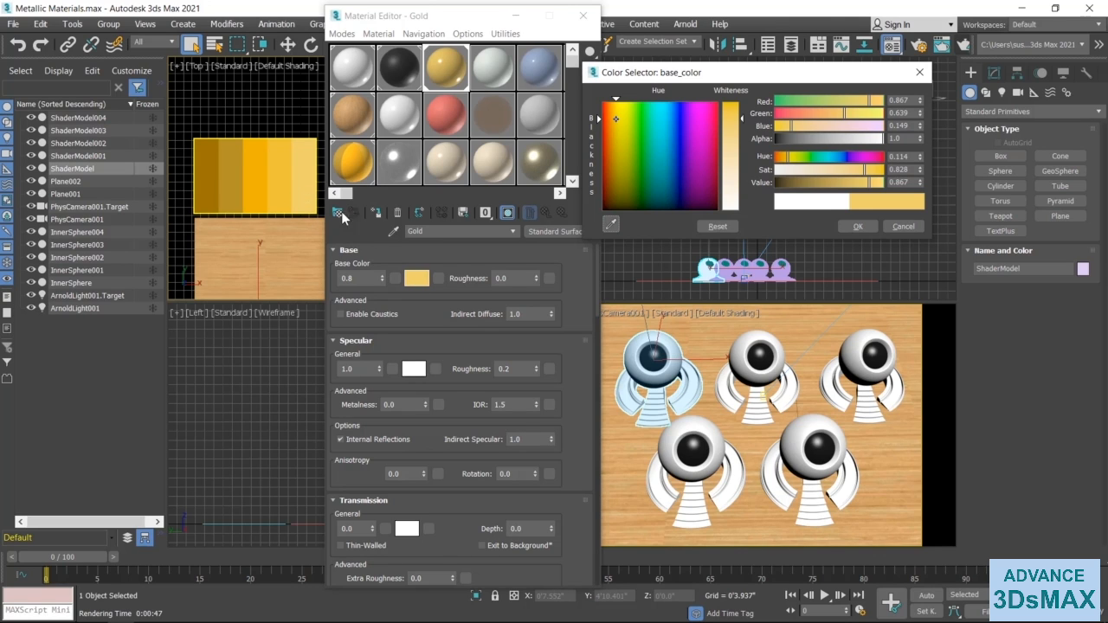
left_click(856, 226)
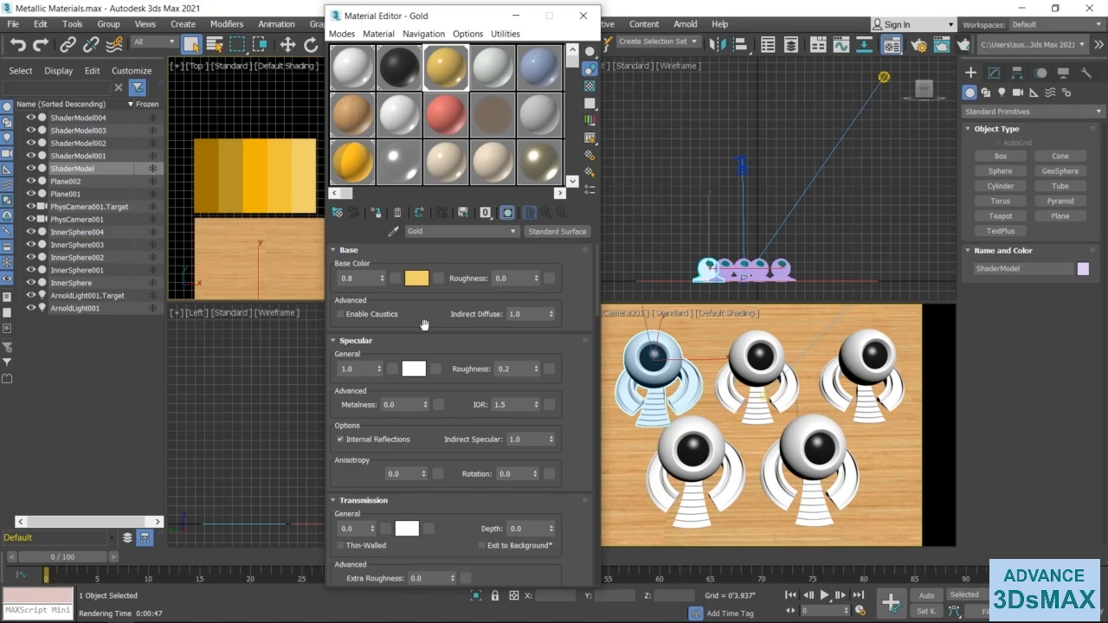
Set the Gold material's specular metalness to 1.0 and its specular roughness to 0.085.
left_click_drag(424, 327, 431, 261)
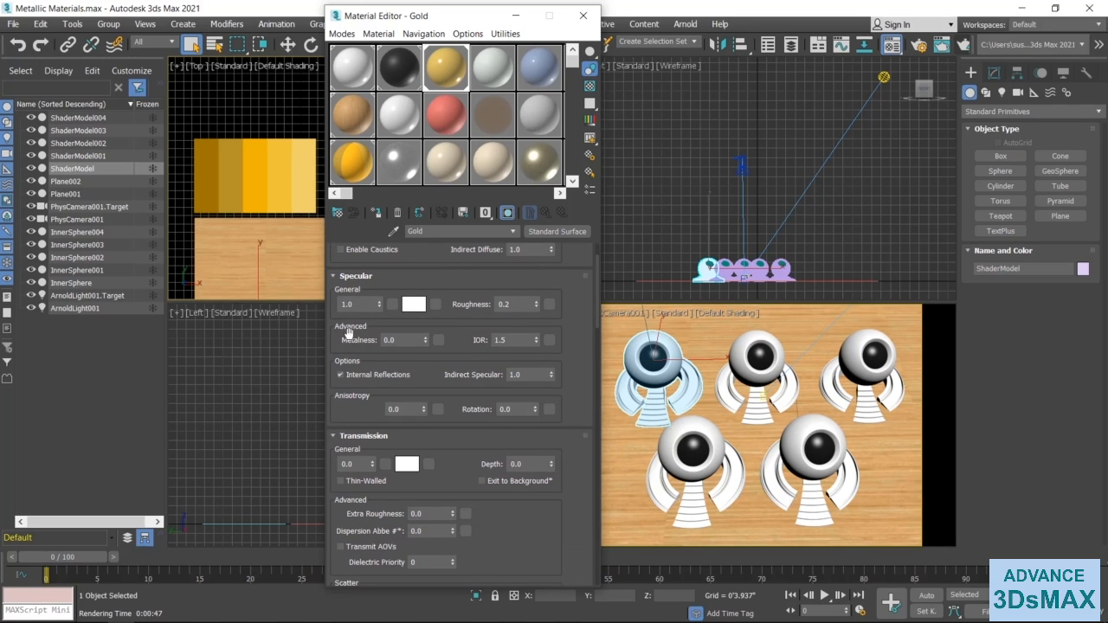
left_click(389, 341)
left_click(518, 304)
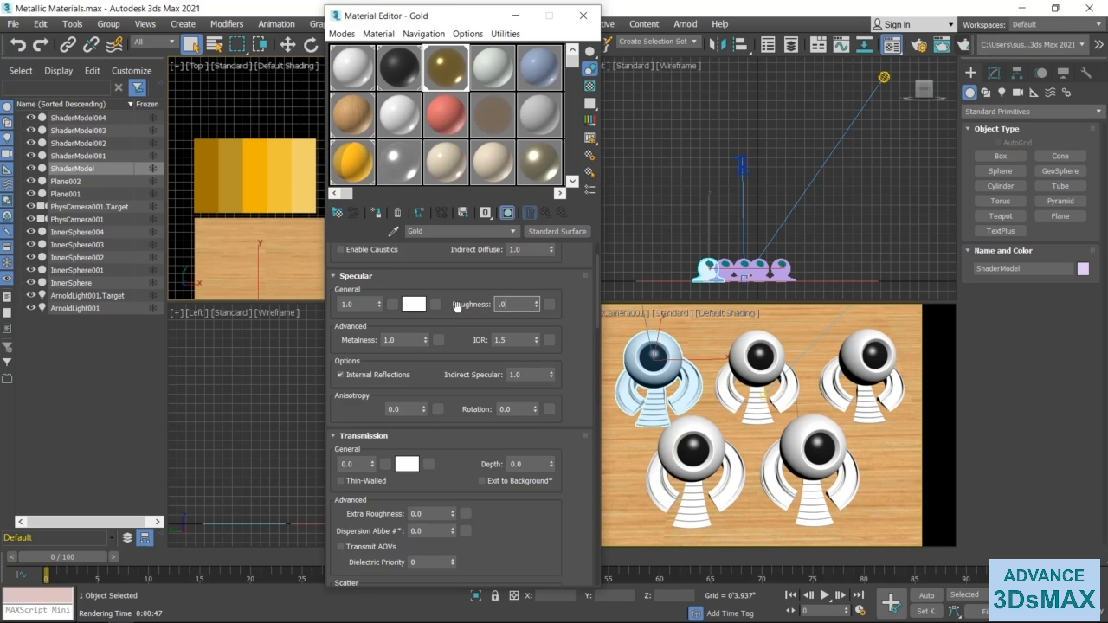
key("Return")
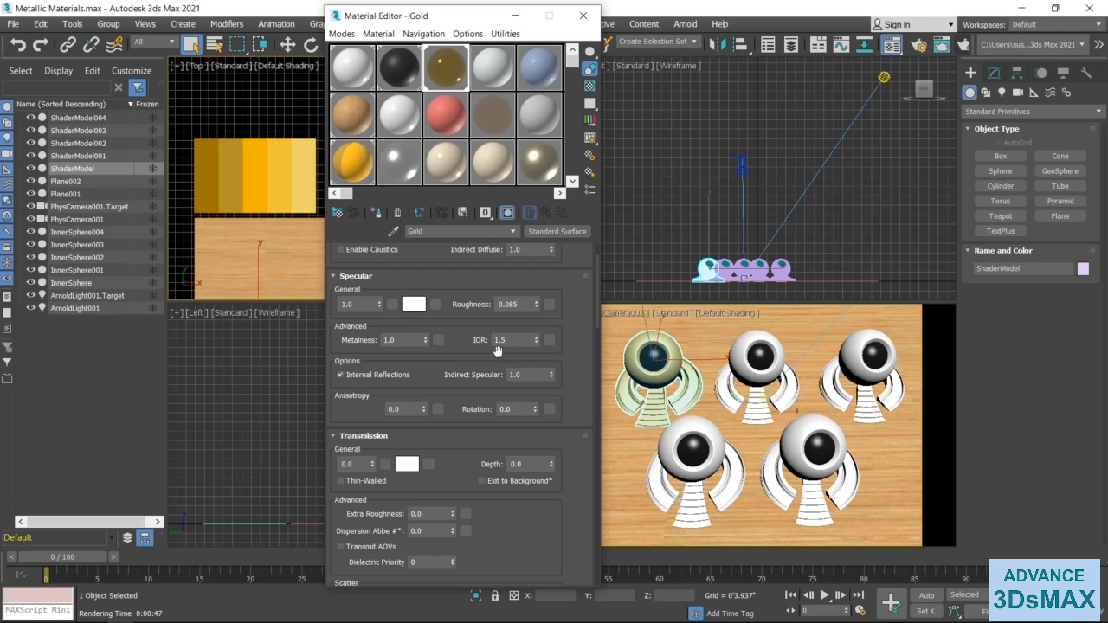
Render the camera view and inspect the gold shader model up close in the rendered image.
left_click(941, 44)
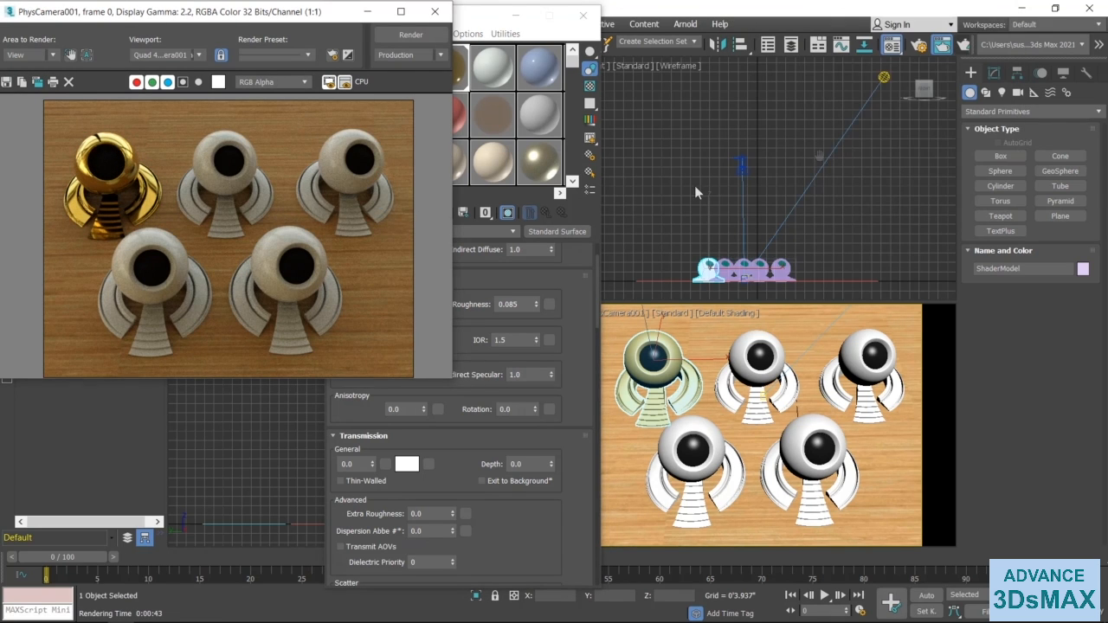
scroll(91, 162, "up", 2)
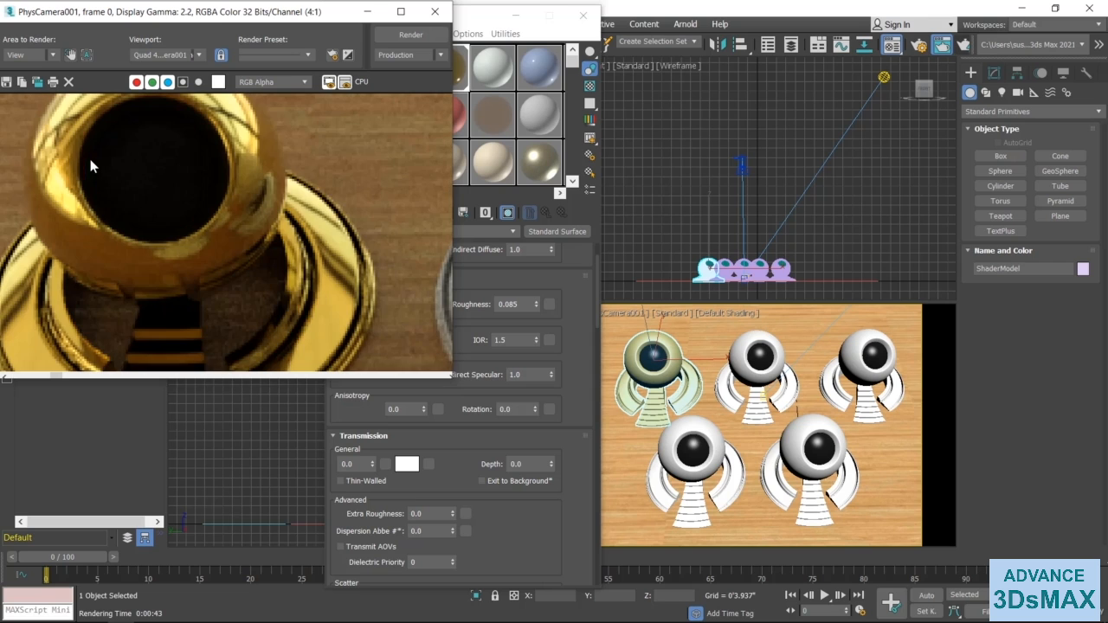
scroll(135, 207, "down", 2)
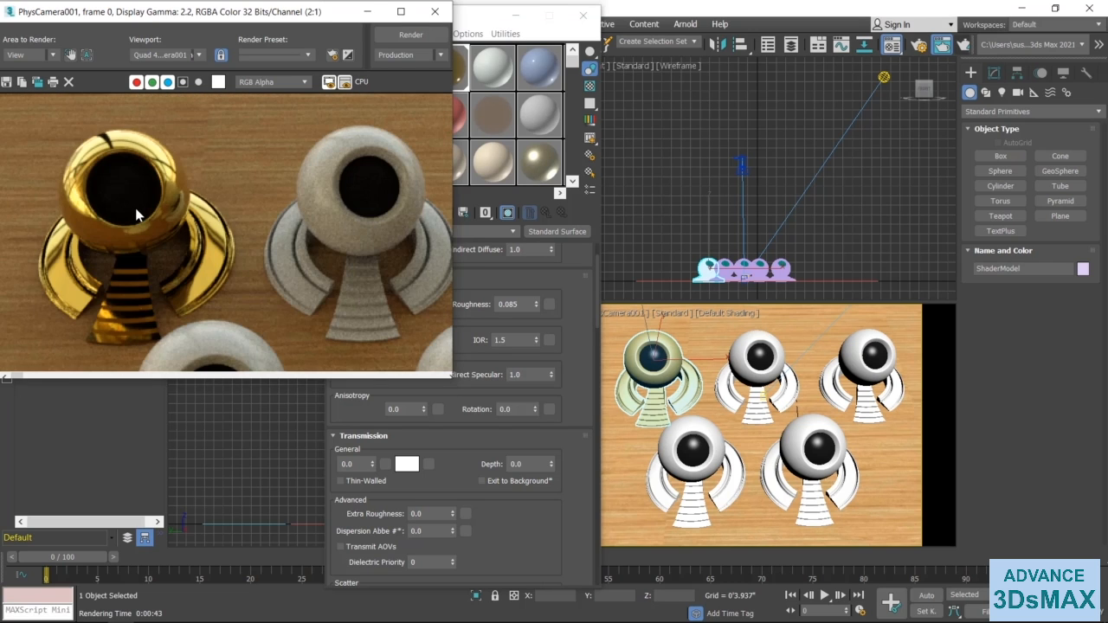
Set the Gold material's specular anisotropy to 0.6 and its rotation to 0.25.
left_click(556, 539)
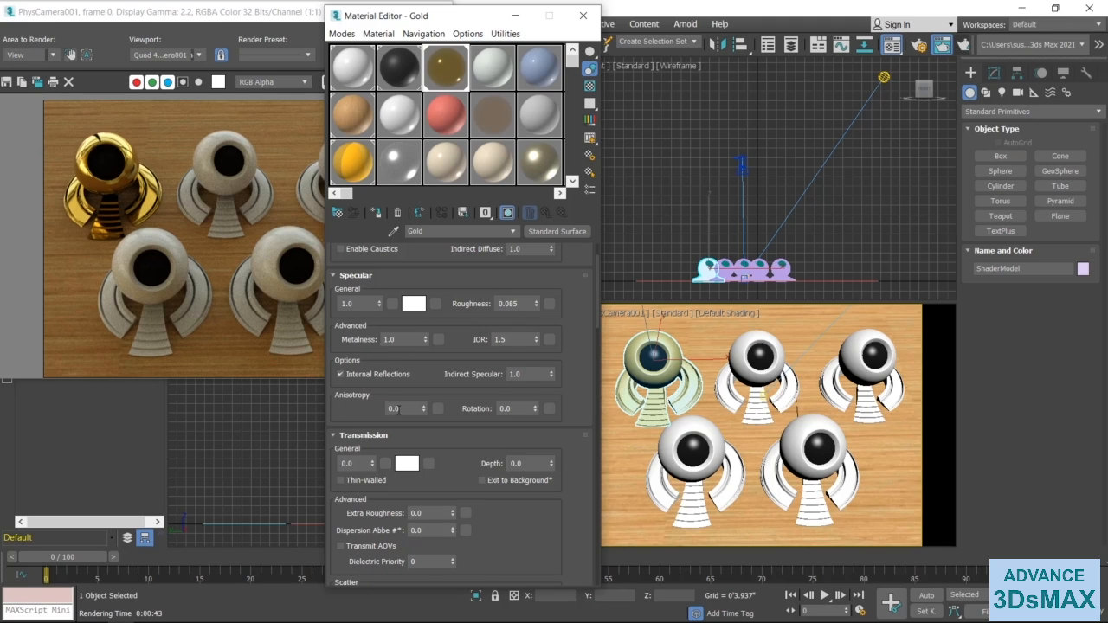
double_click(409, 408)
key("Tab")
type(".25")
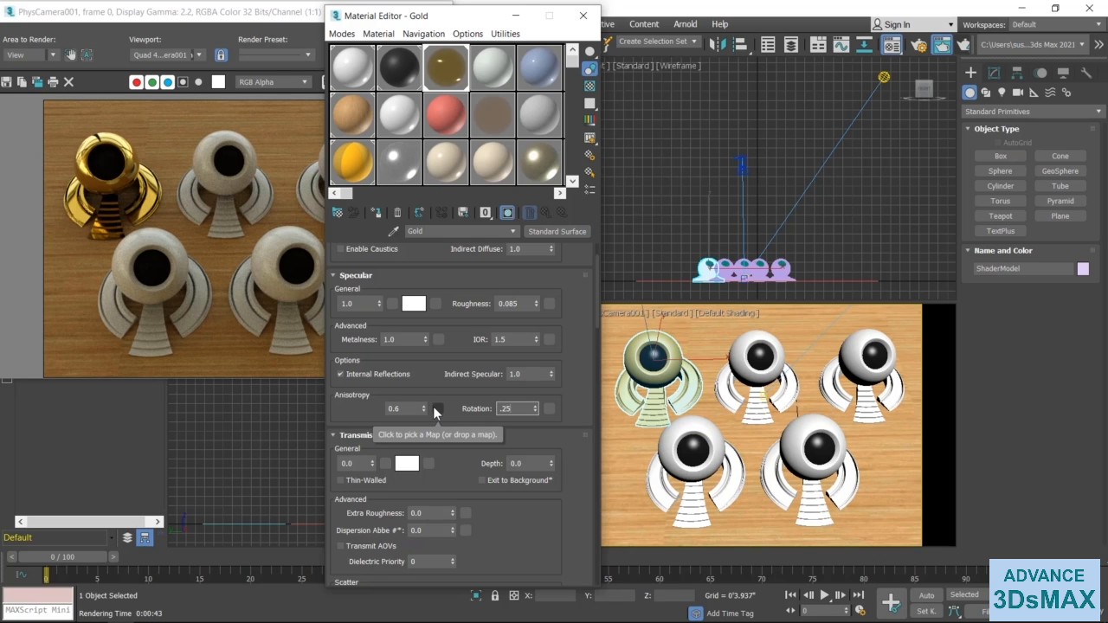
key("Return")
Render the camera view again to check the anisotropic gold on the back-left shader model.
left_click(359, 104)
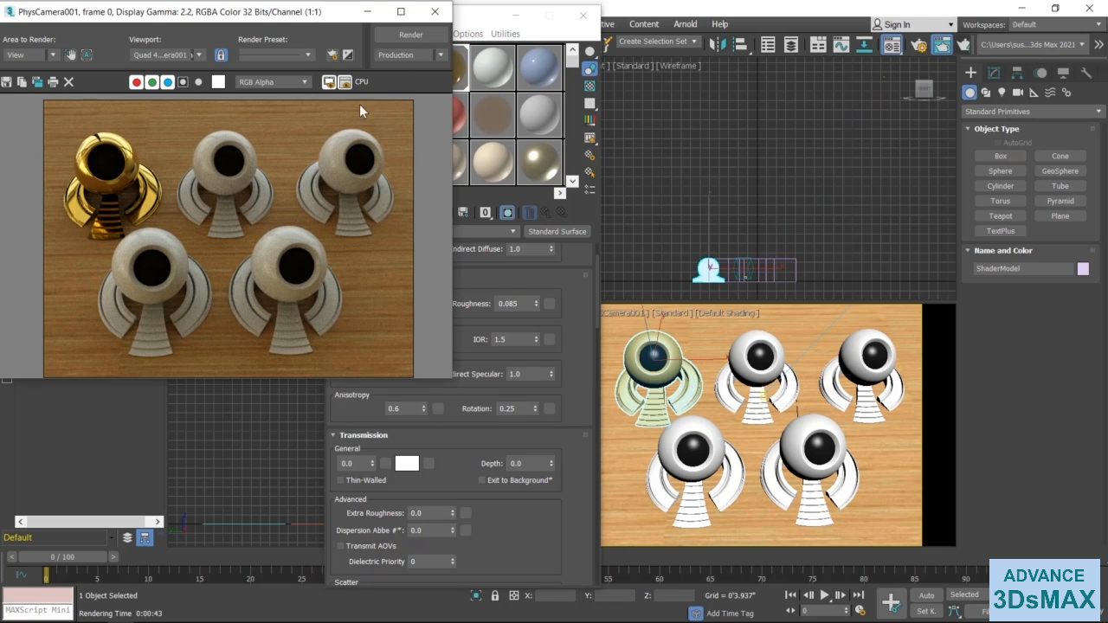
left_click(416, 38)
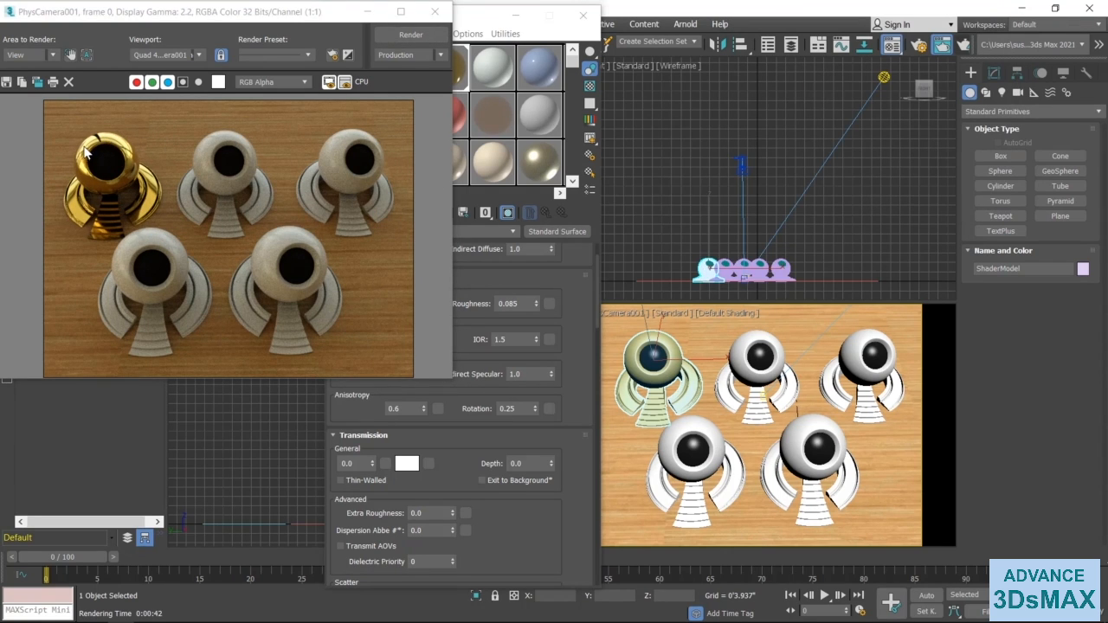
left_click(150, 198)
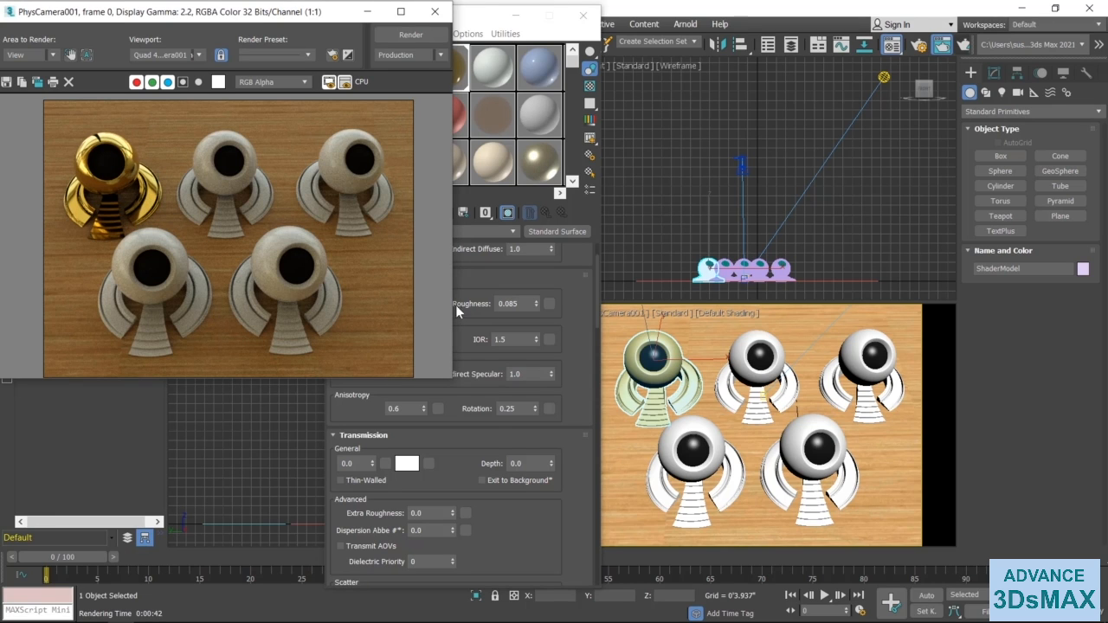
Review the Gold material's base color, metalness, IOR, specular roughness, anisotropy and rotation settings against the render.
left_click(573, 333)
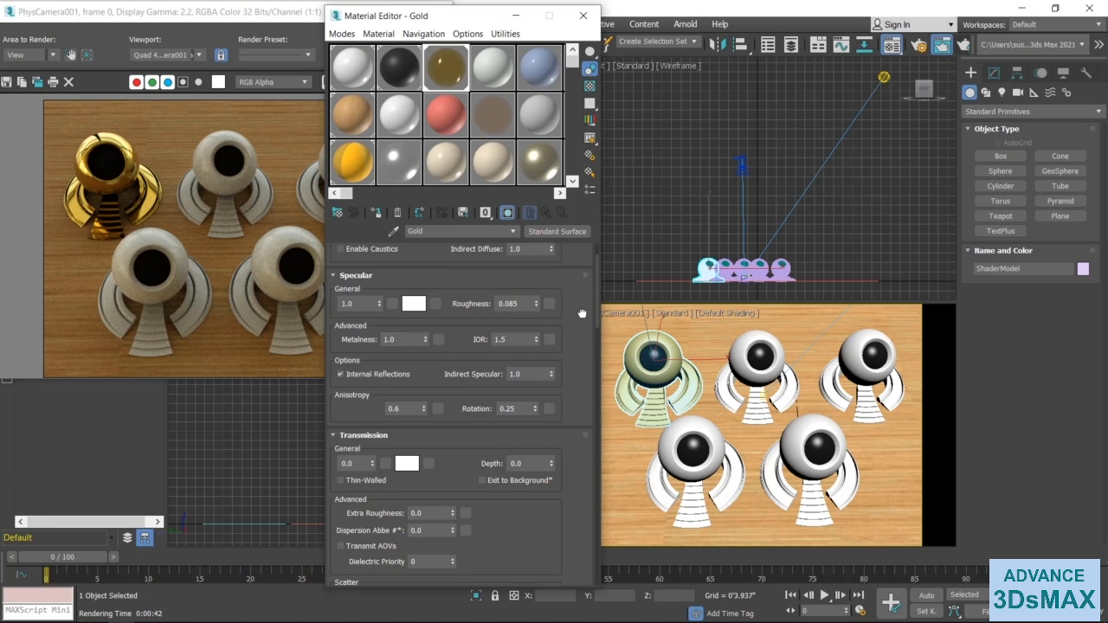
left_click_drag(580, 332, 585, 412)
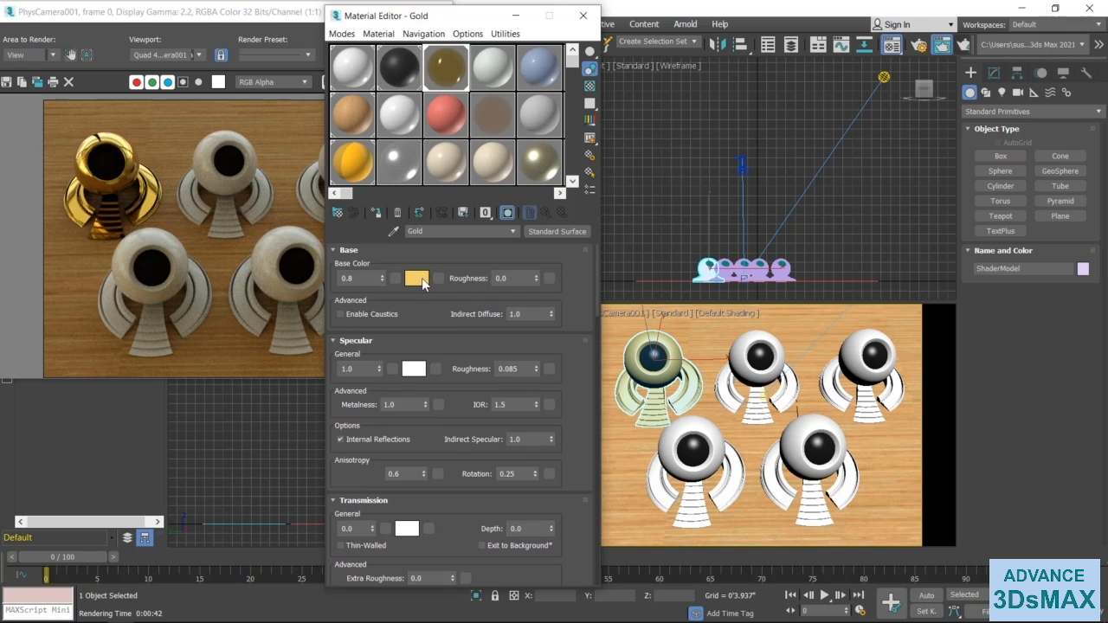
scroll(427, 321, "down", 2)
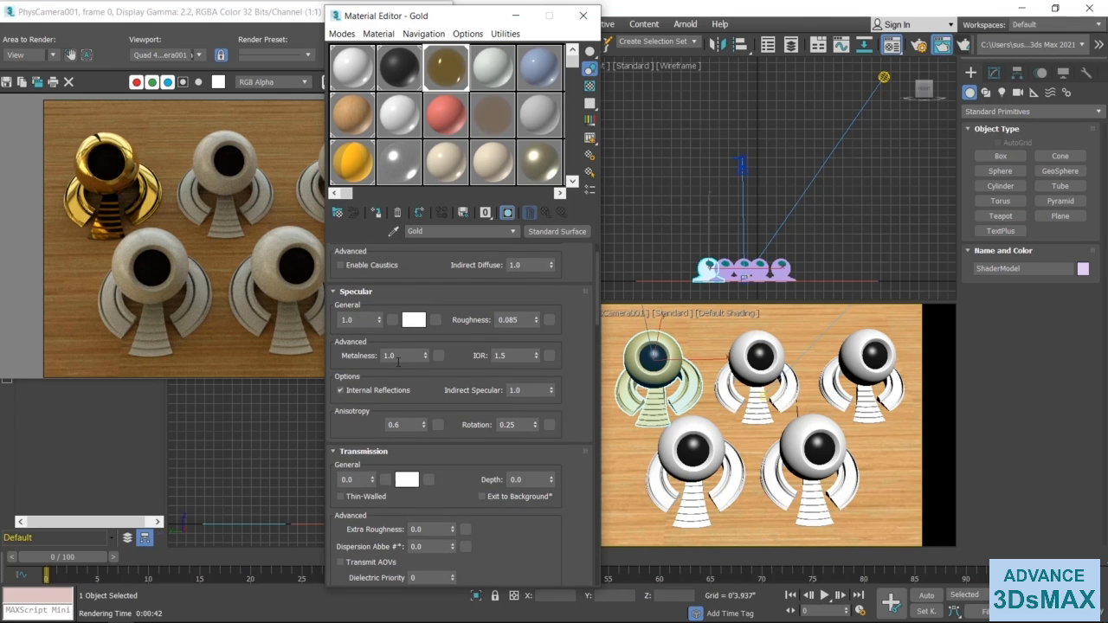
left_click_drag(404, 357, 369, 356)
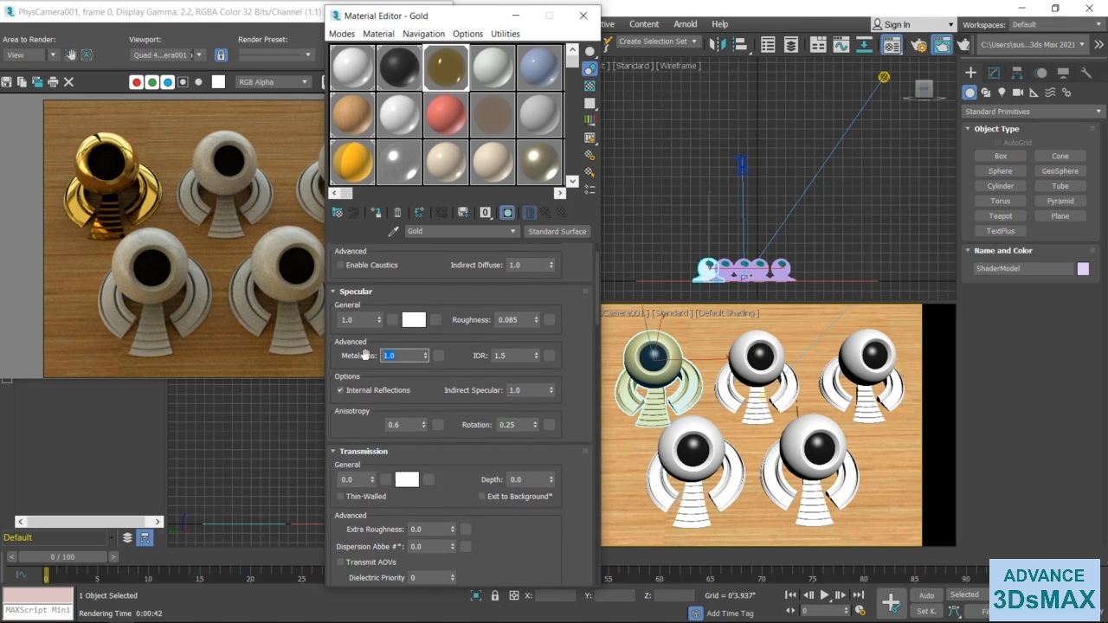
double_click(510, 355)
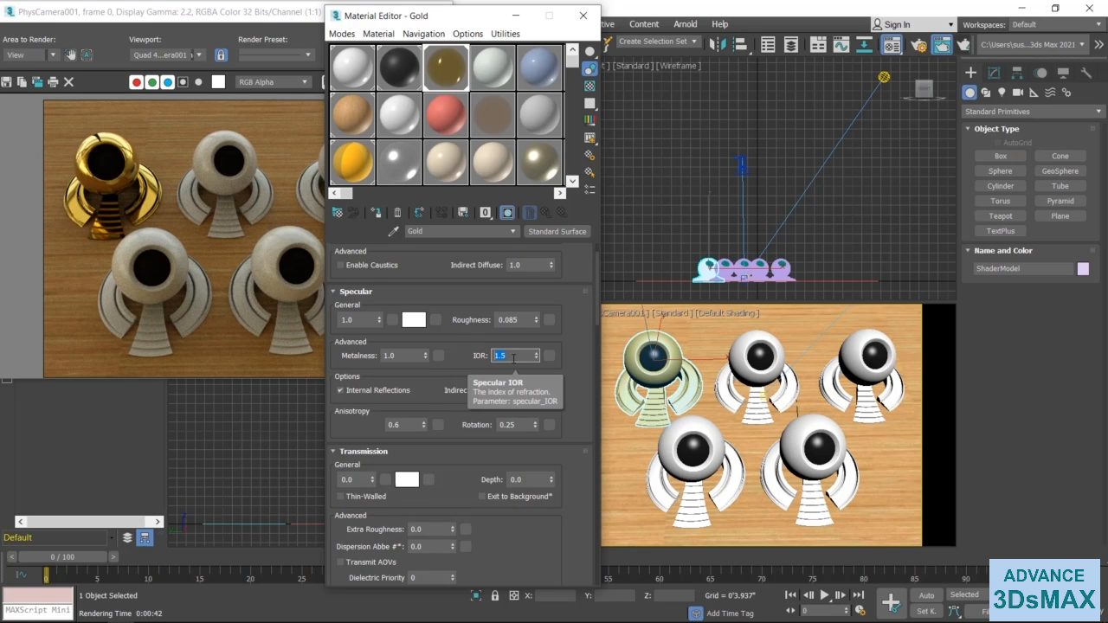
left_click_drag(488, 298, 488, 325)
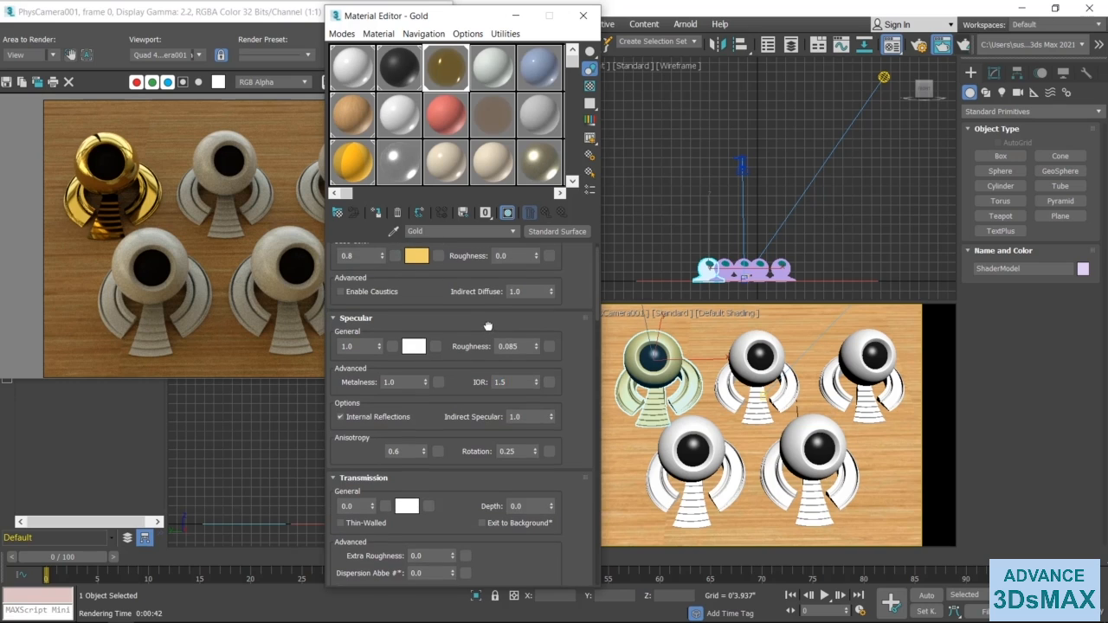
double_click(527, 347)
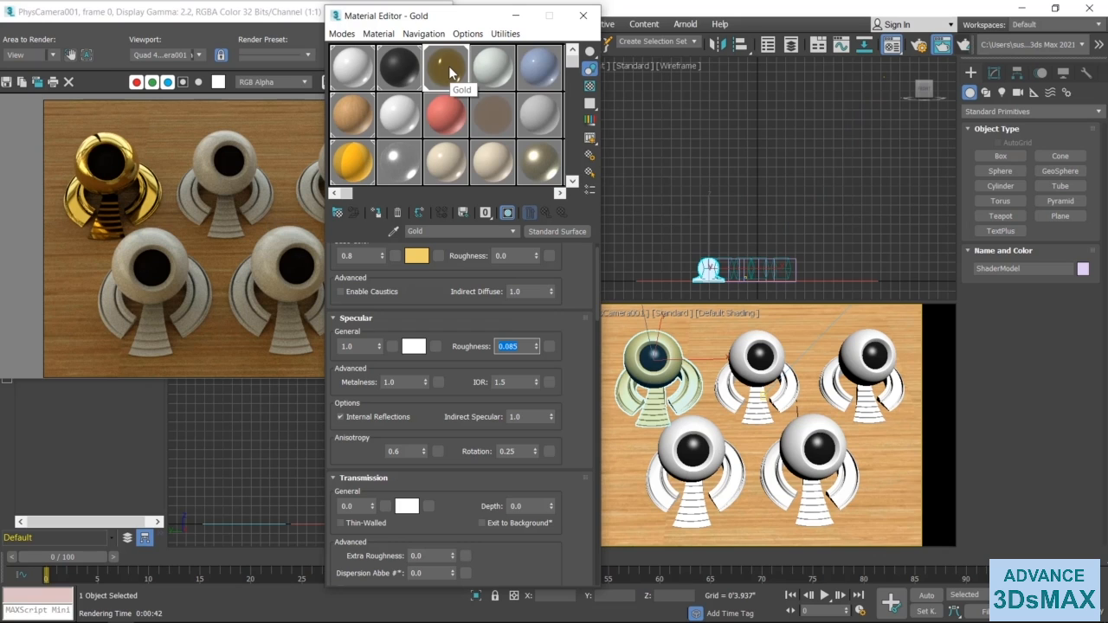
left_click_drag(577, 384, 581, 321)
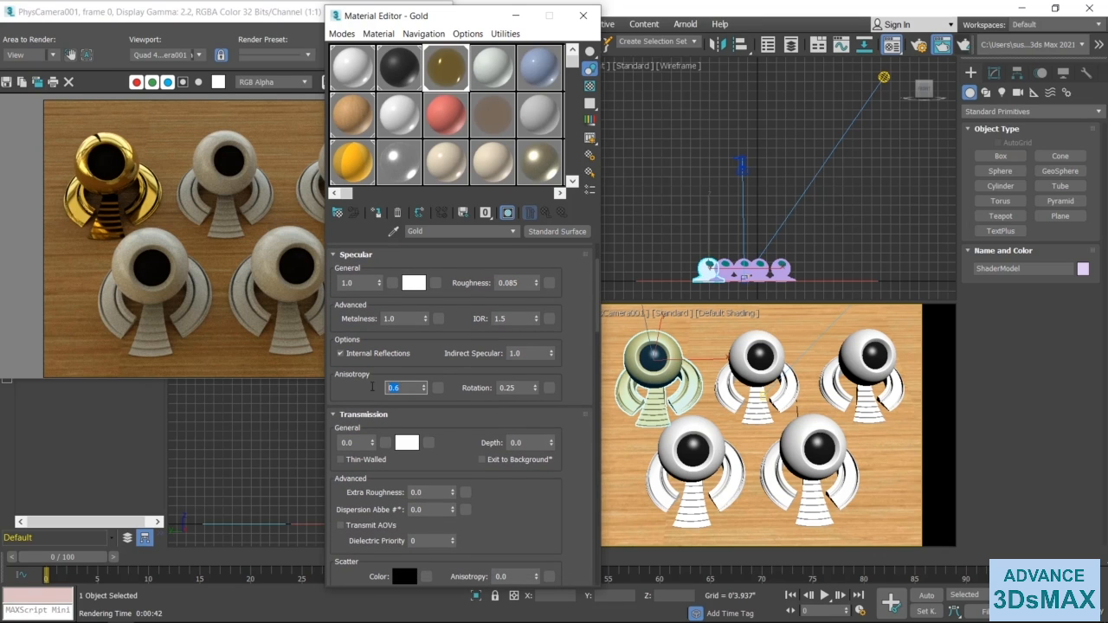
left_click(512, 388)
left_click_drag(511, 390, 452, 386)
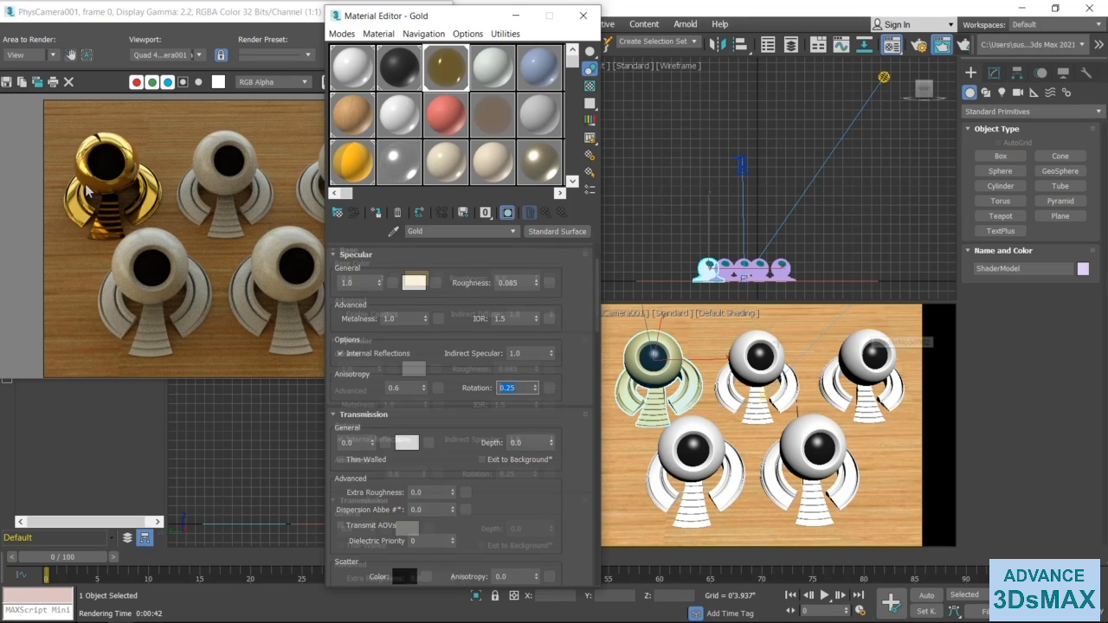
scroll(537, 372, "up", 3)
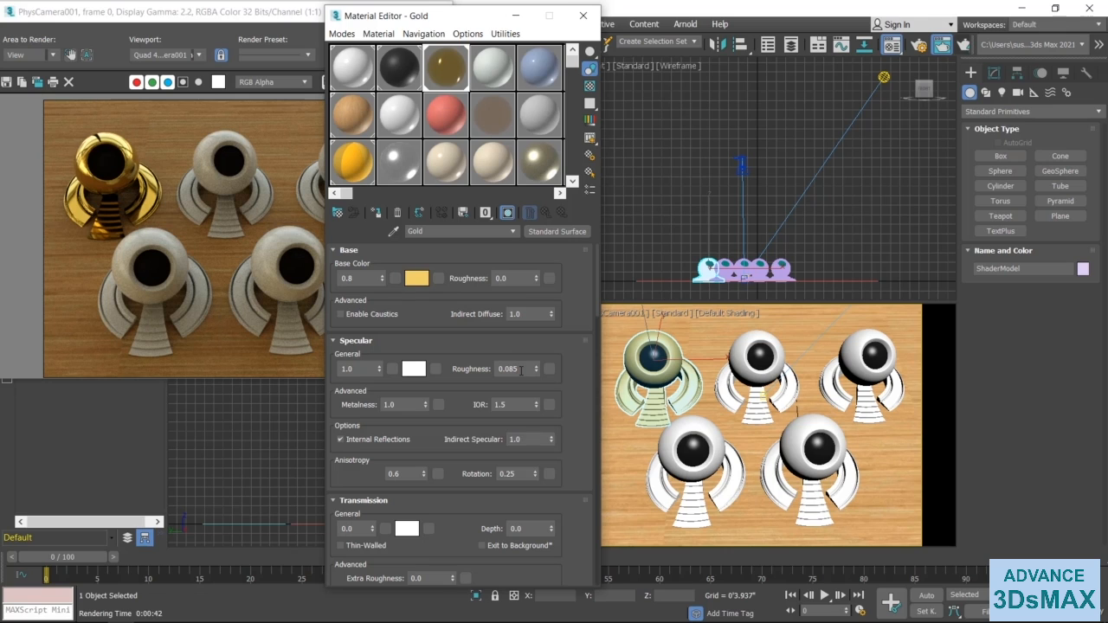
Change the Bronze material's type to an Arnold Standard Surface.
left_click(496, 71)
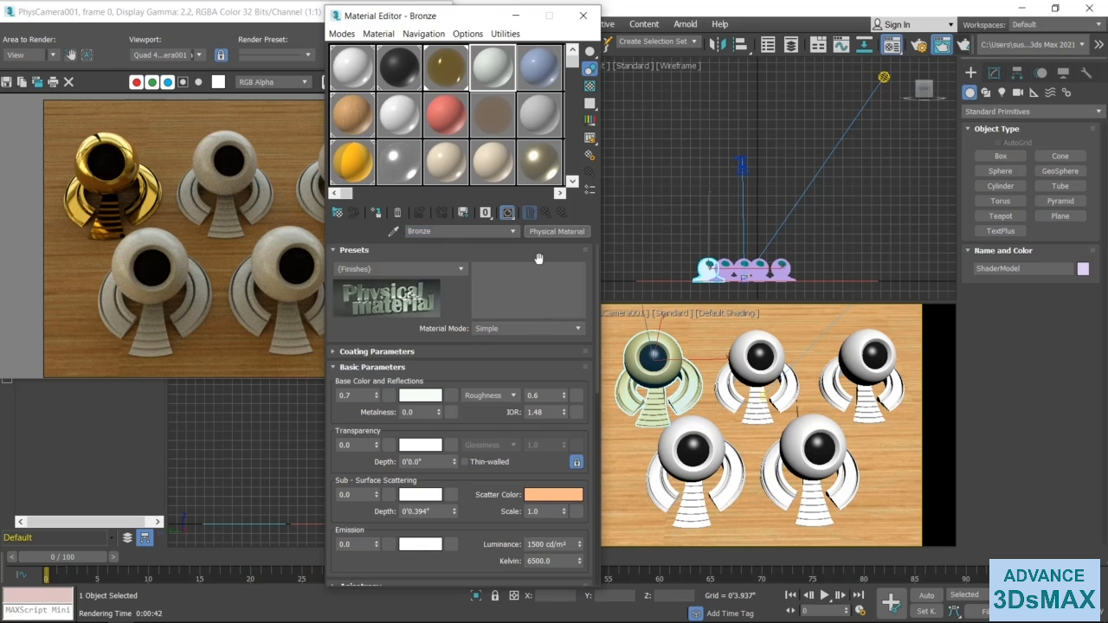
left_click(553, 232)
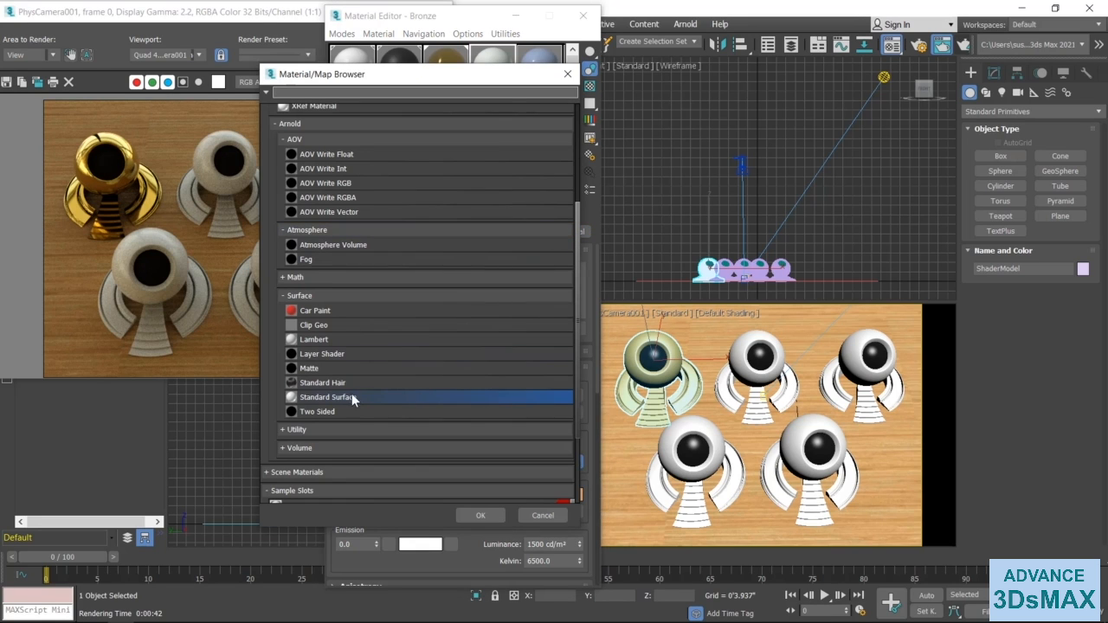
left_click(479, 514)
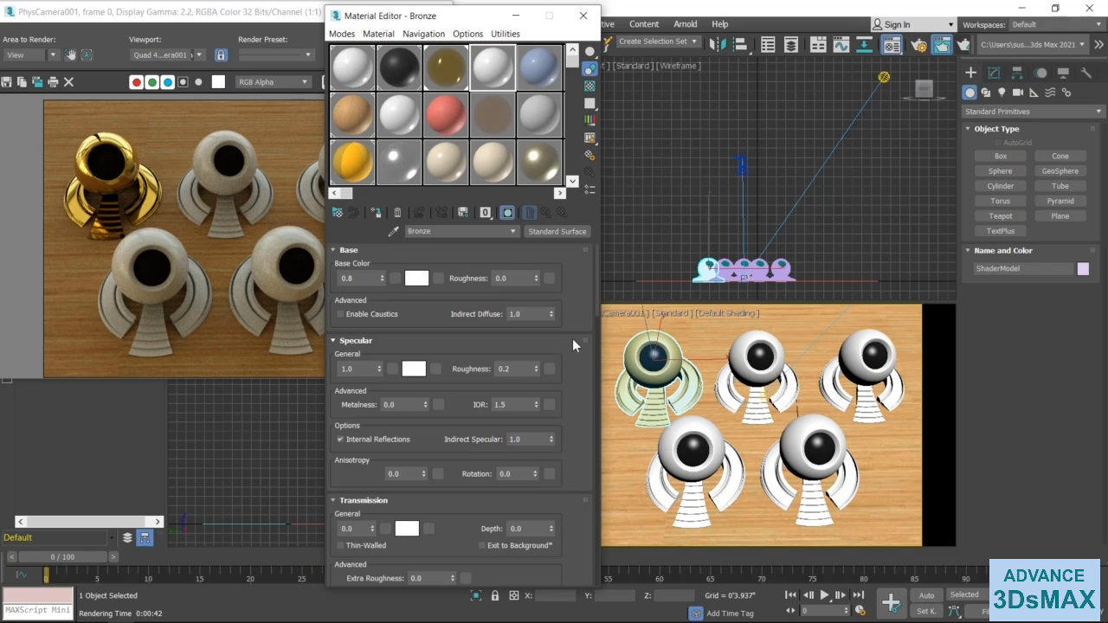
Sample the darkest strip of the swatch plane as the Bronze base color and assign Bronze to the back-middle shader model.
left_click(250, 147)
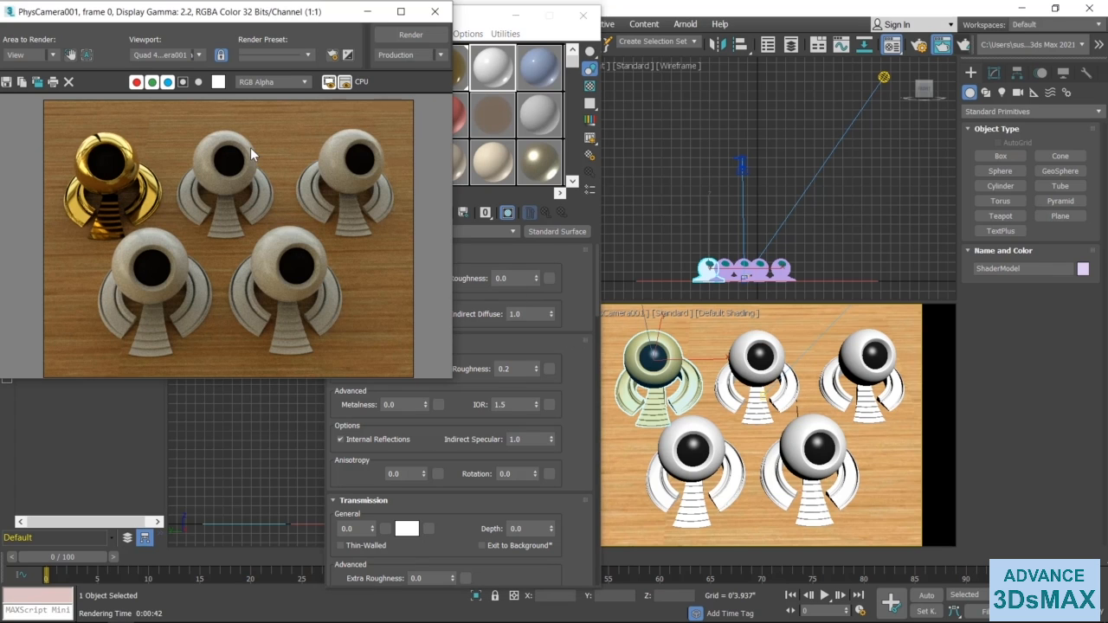
left_click(369, 14)
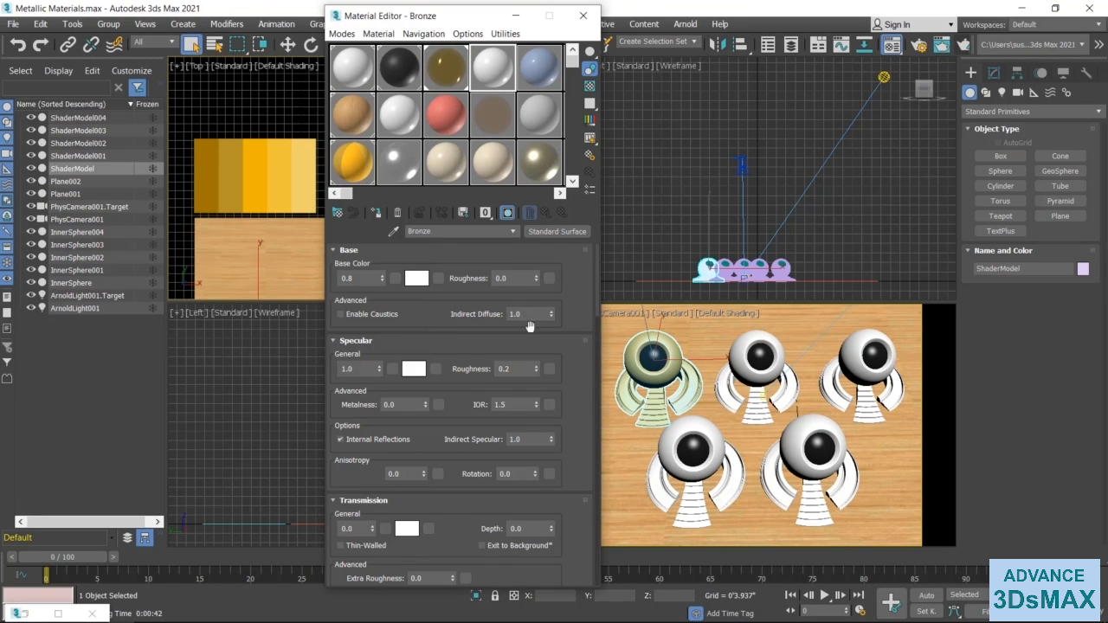
left_click(418, 277)
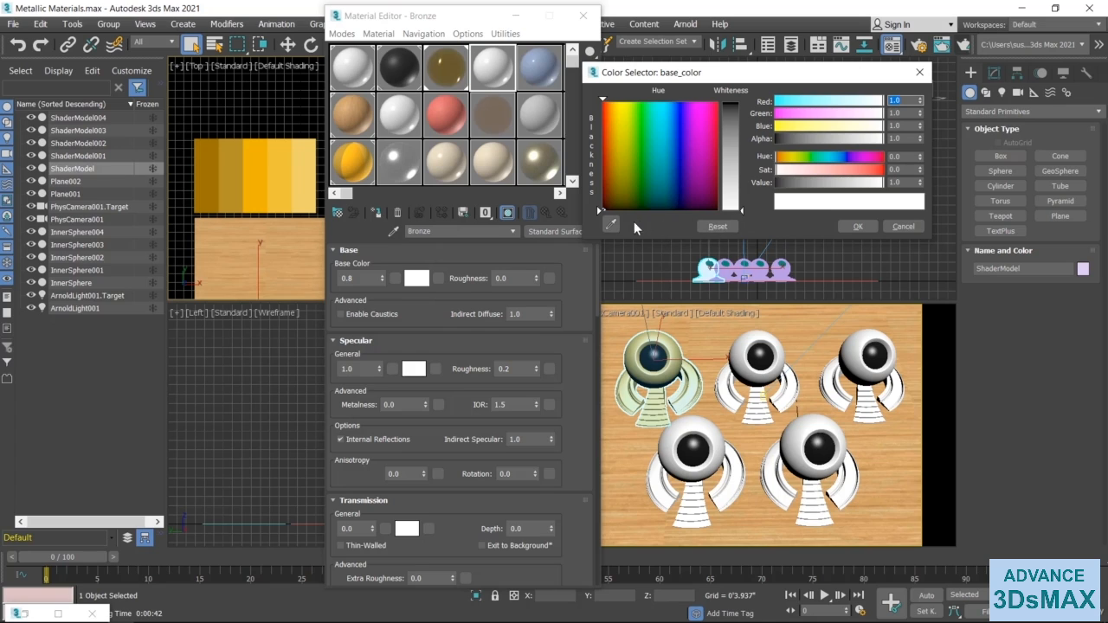
left_click(611, 224)
left_click(213, 169)
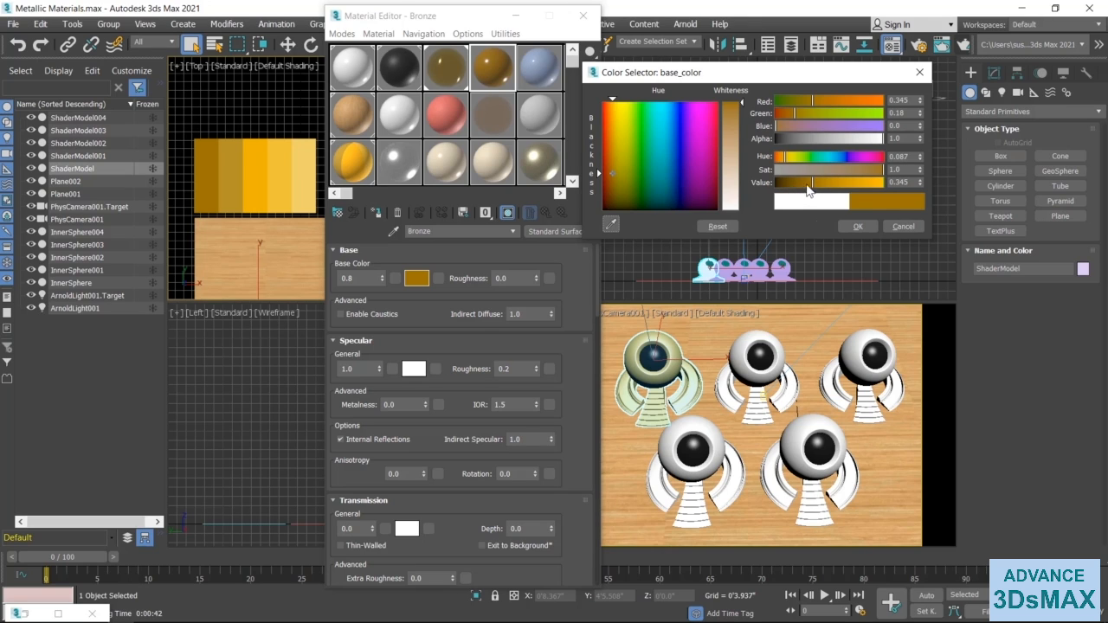
left_click(858, 225)
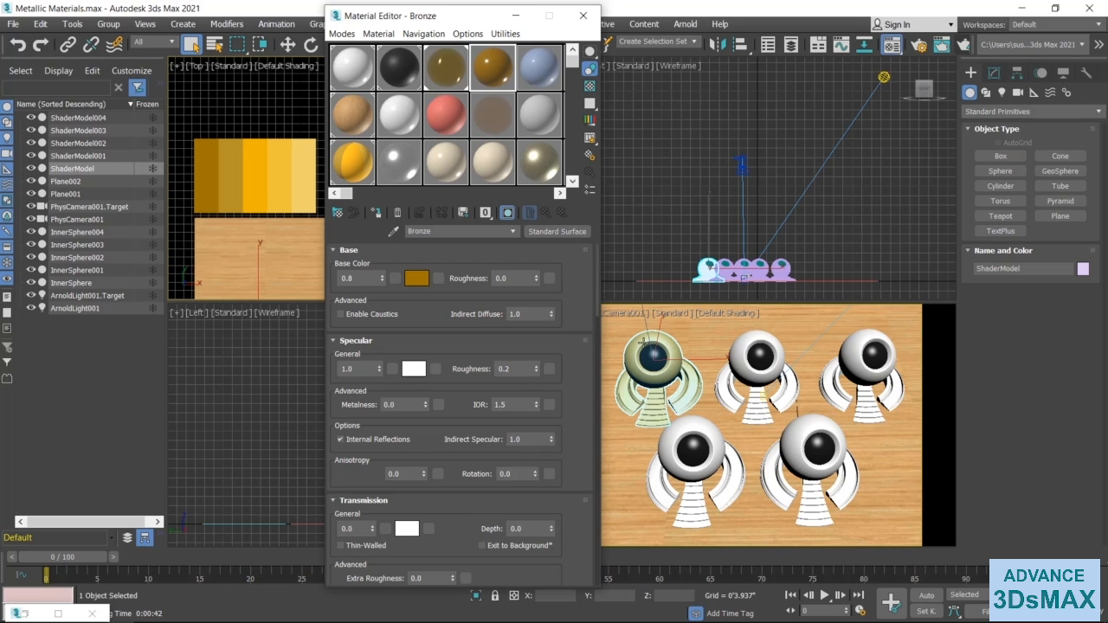
left_click(788, 398)
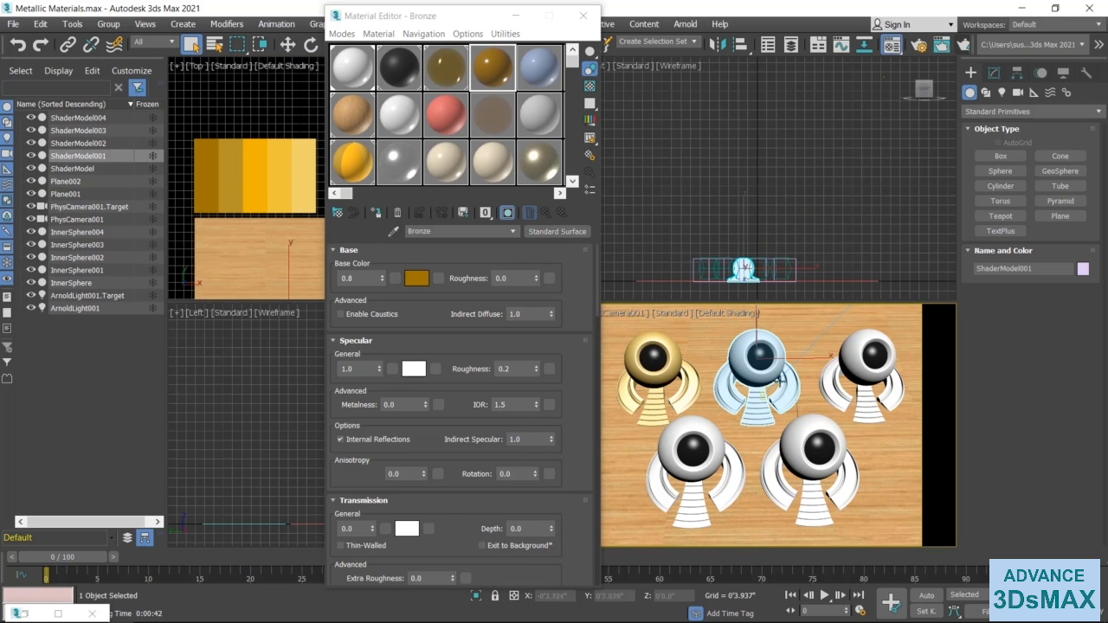
left_click(375, 212)
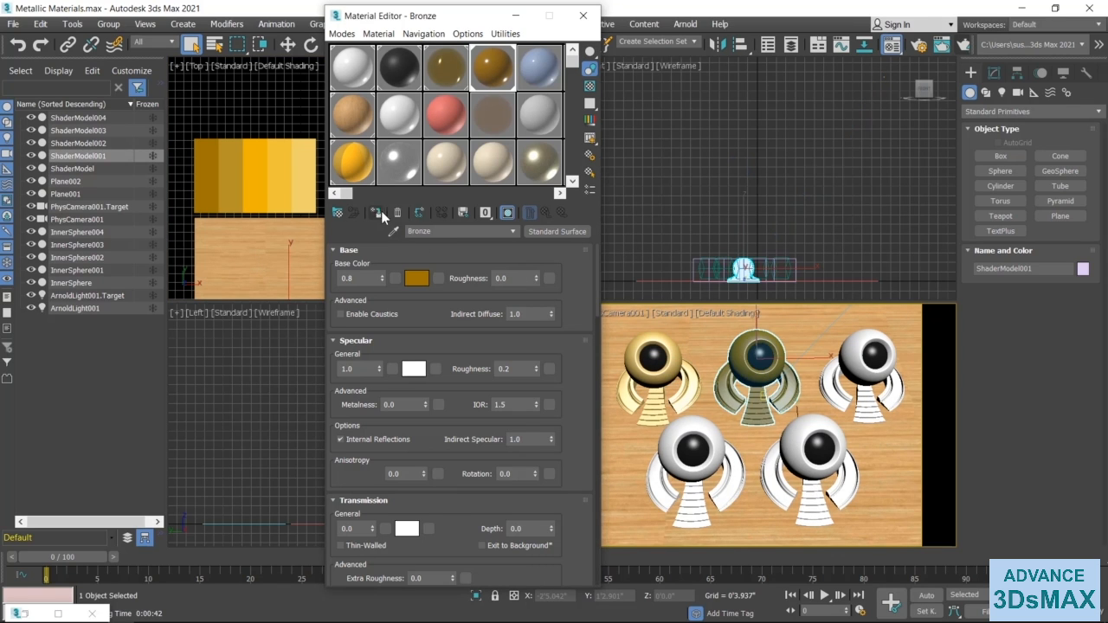
Set the Bronze material's metalness to 1.0 and its specular roughness to 0.2.
scroll(580, 366, "down", 3)
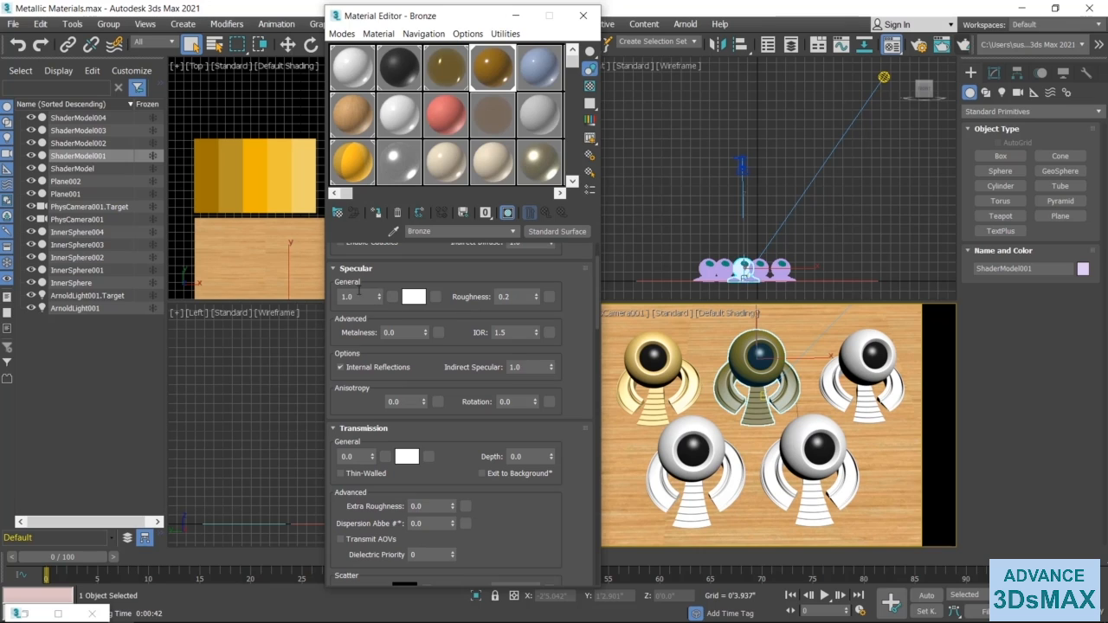
left_click(385, 333)
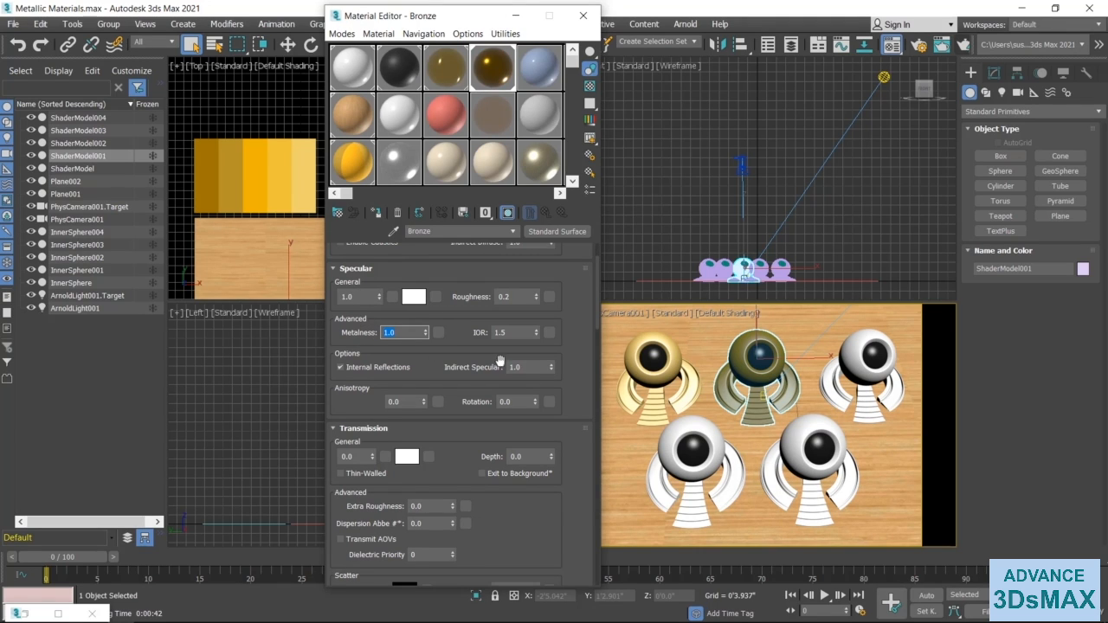
left_click(520, 296)
type("/")
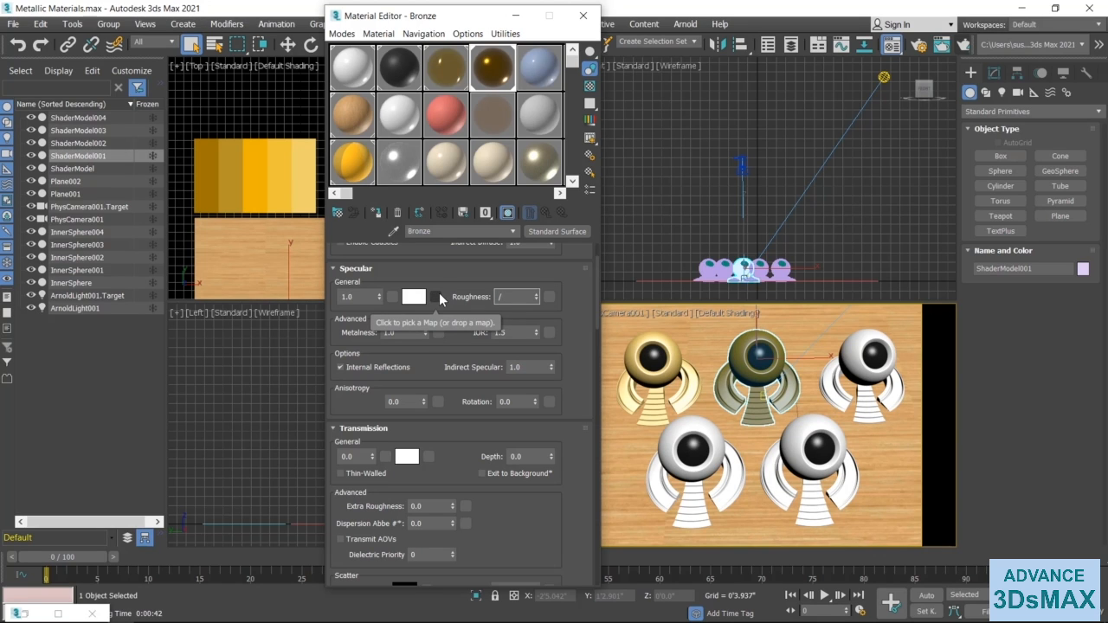
type("2")
key("Return")
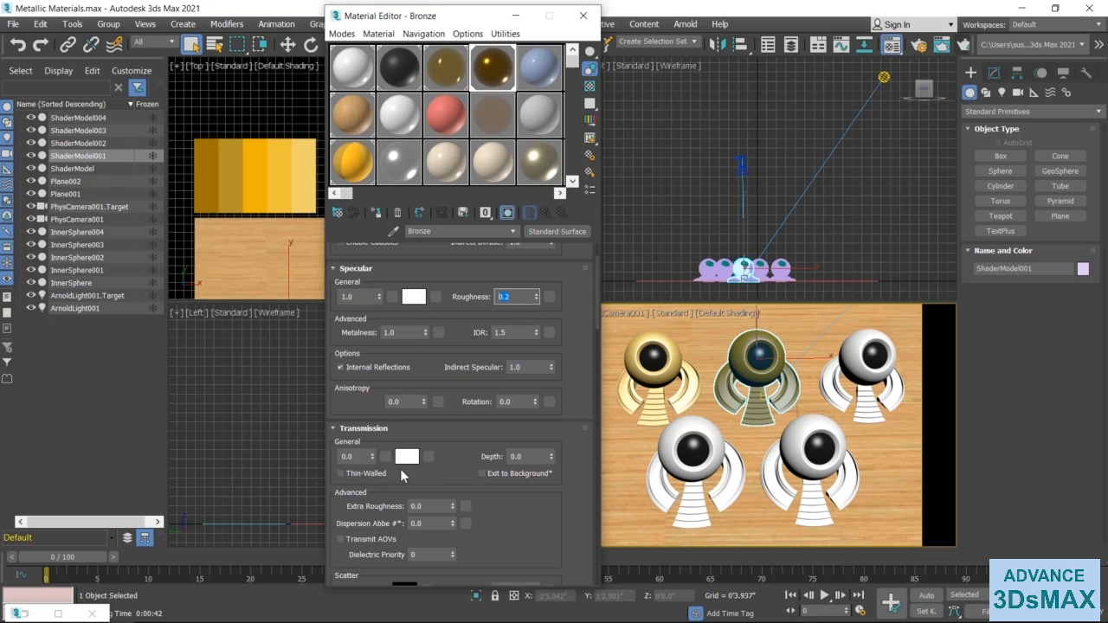
Set the Bronze material's anisotropy to 0.6 and its rotation to 0.25, and render the camera view.
scroll(403, 396, "down", 1)
left_click(404, 393)
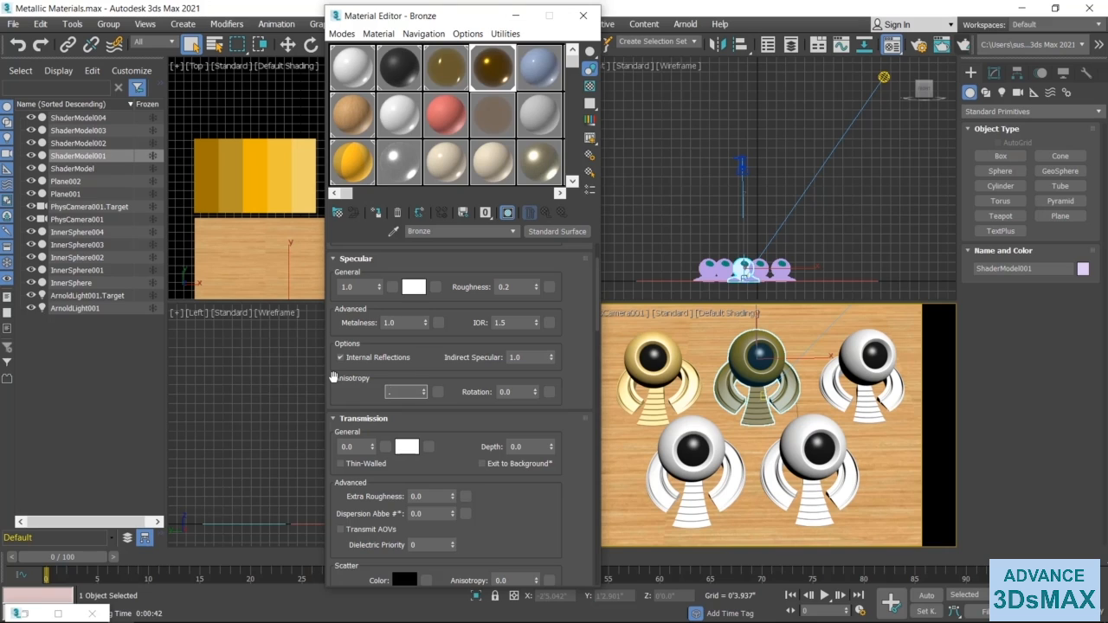
key("Return")
left_click(518, 392)
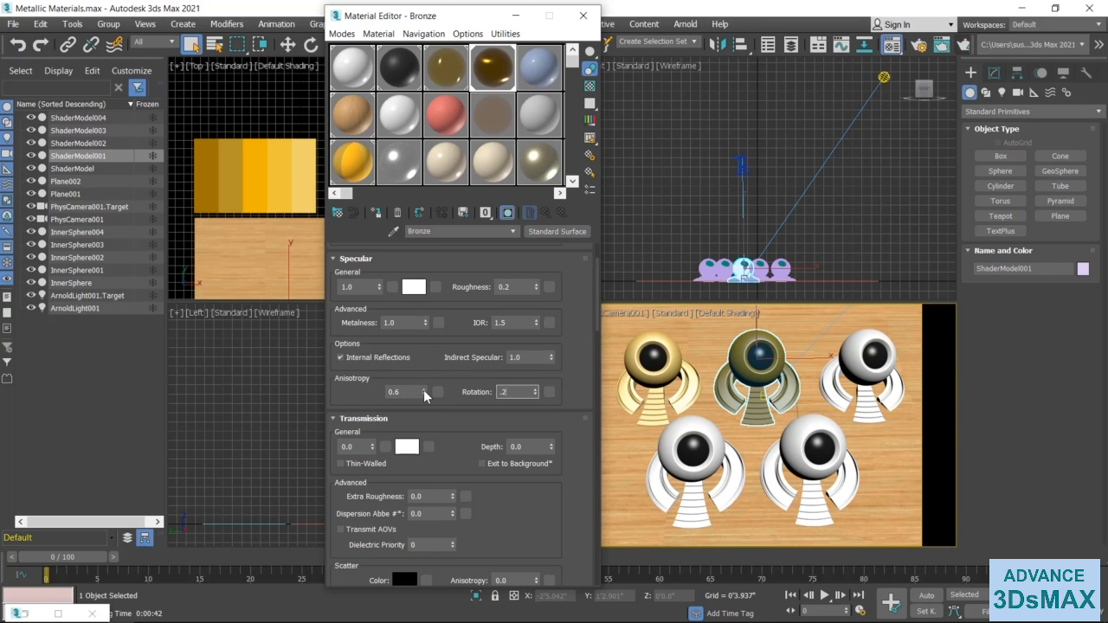
key("Return")
left_click_drag(544, 495, 555, 592)
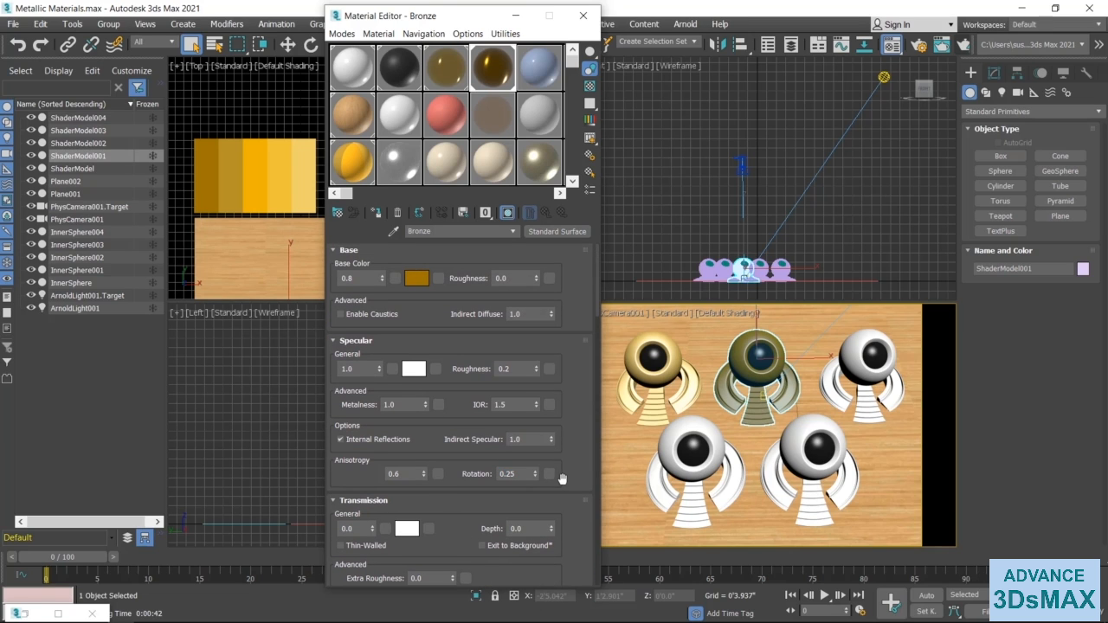
left_click(962, 46)
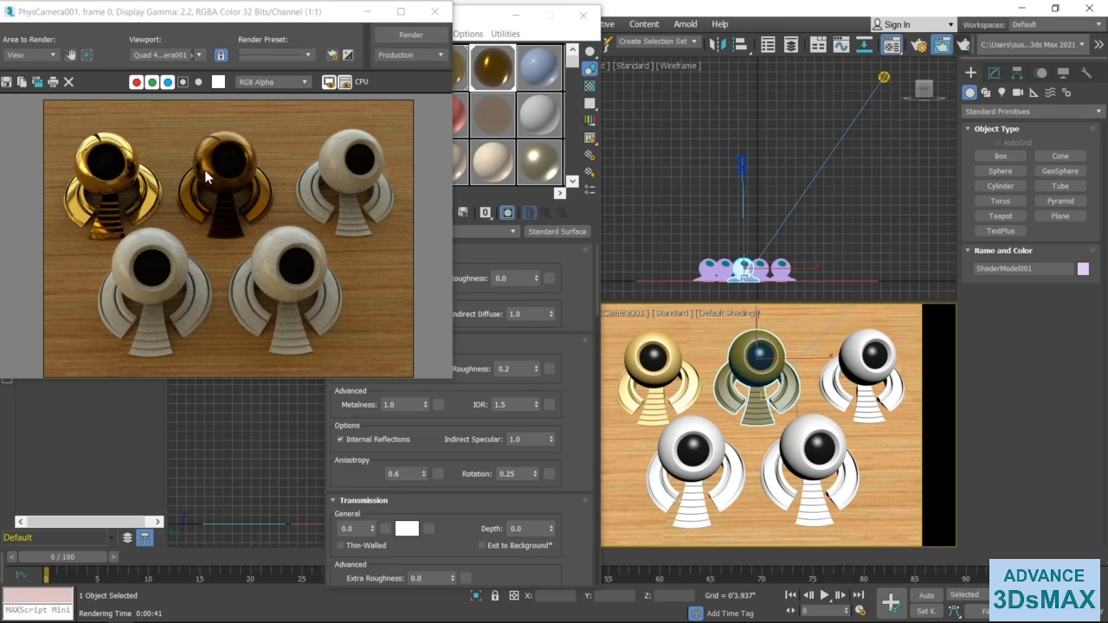
Brighten the Bronze material's base color to a value of 0.449.
left_click(579, 263)
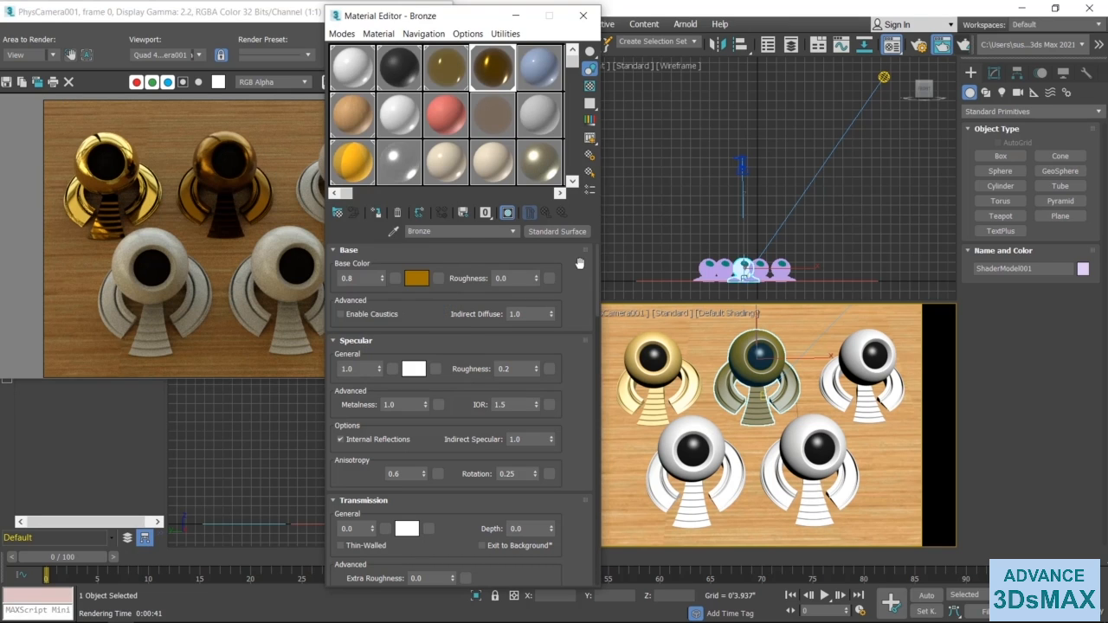
left_click(416, 279)
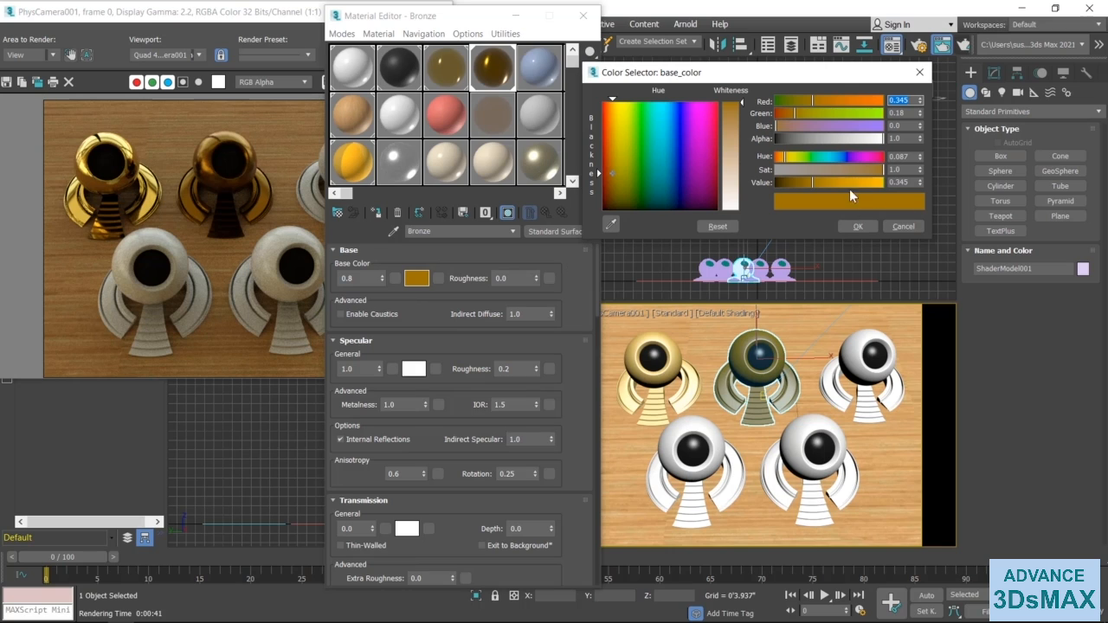
left_click_drag(813, 185, 818, 185)
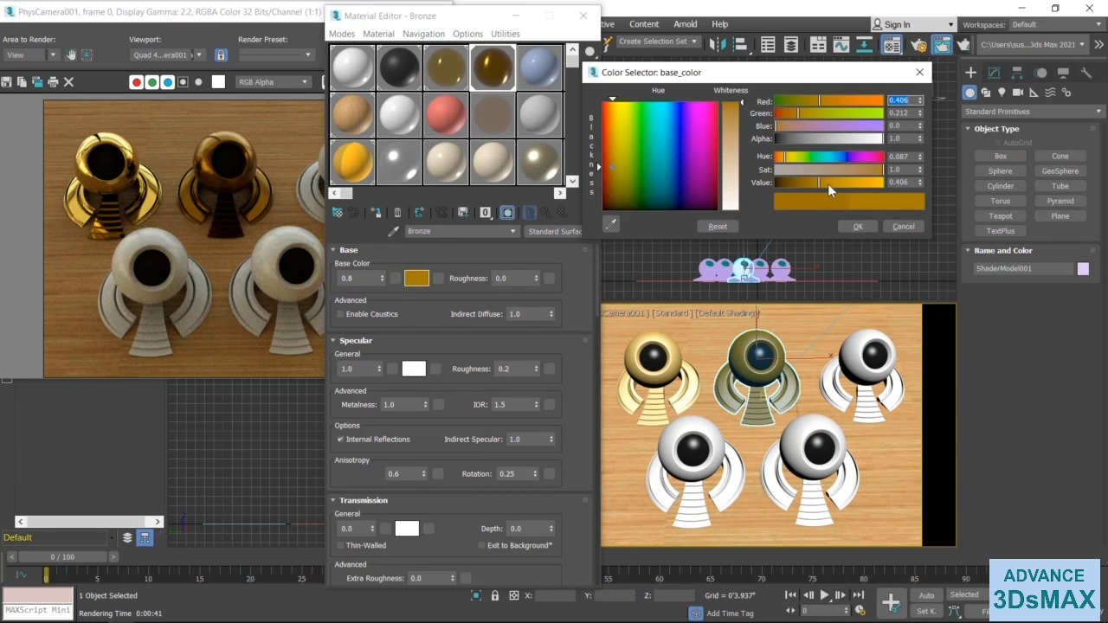
left_click_drag(820, 184, 822, 184)
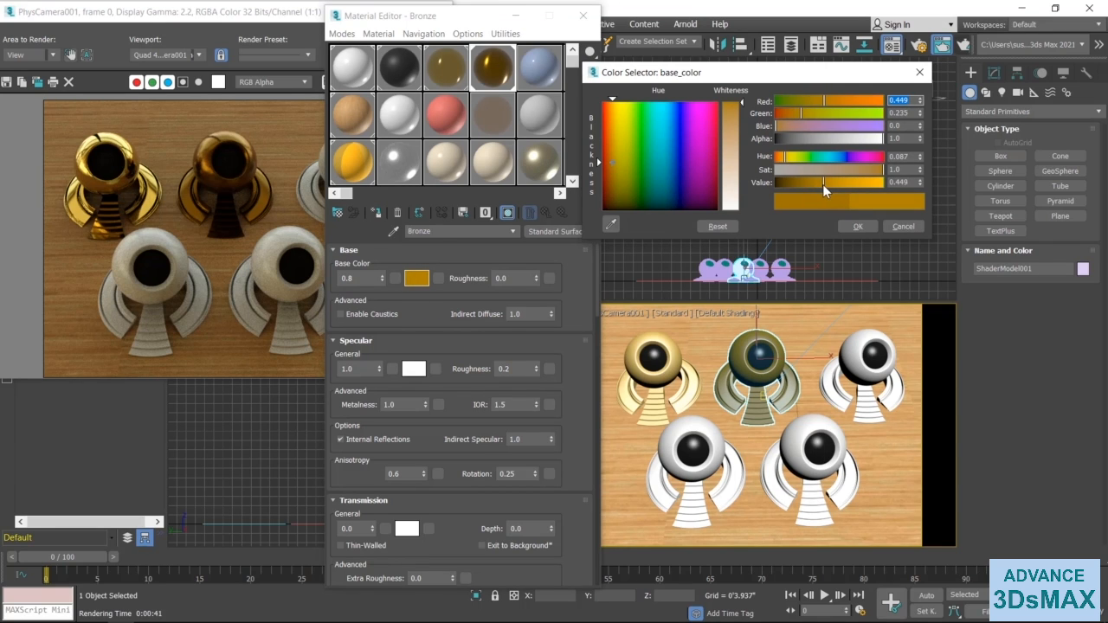
left_click(857, 227)
Slightly brighten the Gold material's base color and render the camera view again.
left_click(437, 73)
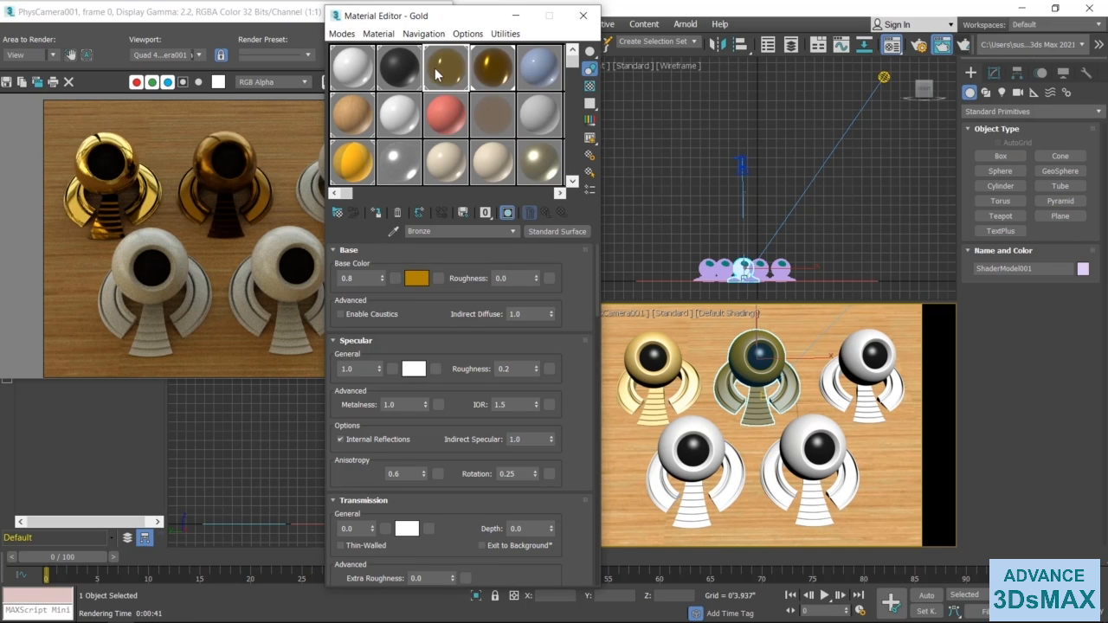
left_click(416, 277)
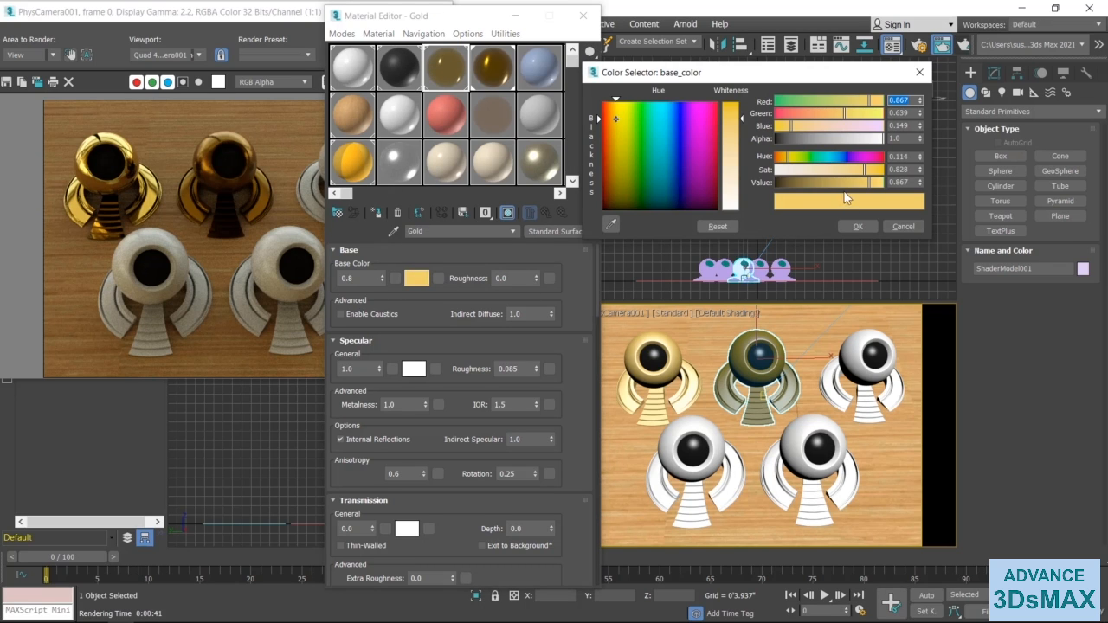
left_click_drag(868, 184, 876, 194)
left_click(858, 227)
left_click(264, 196)
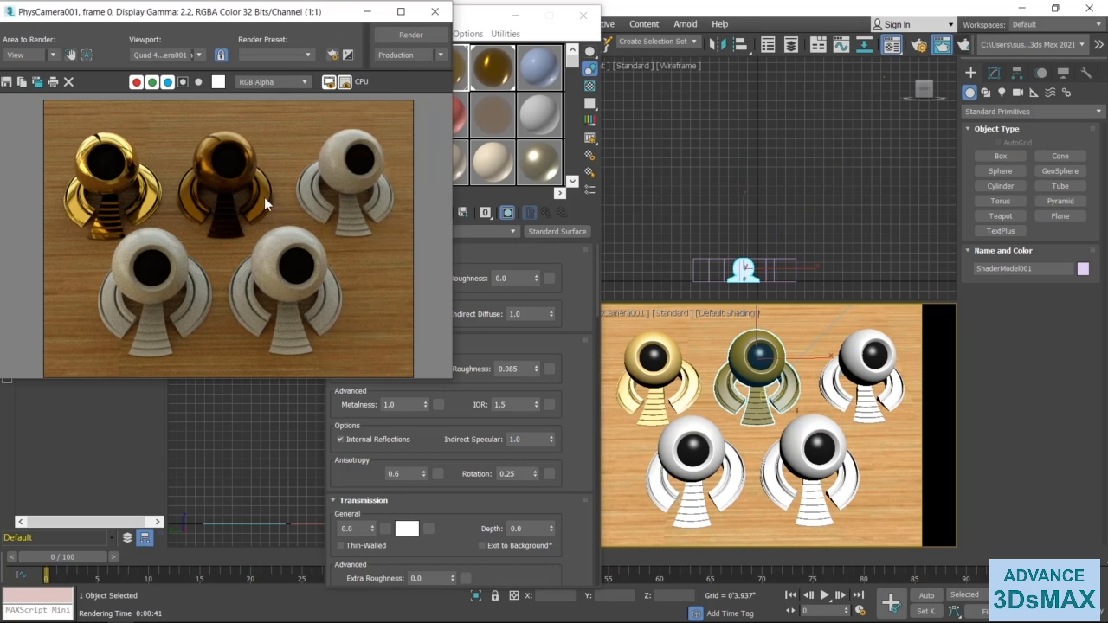
left_click(414, 36)
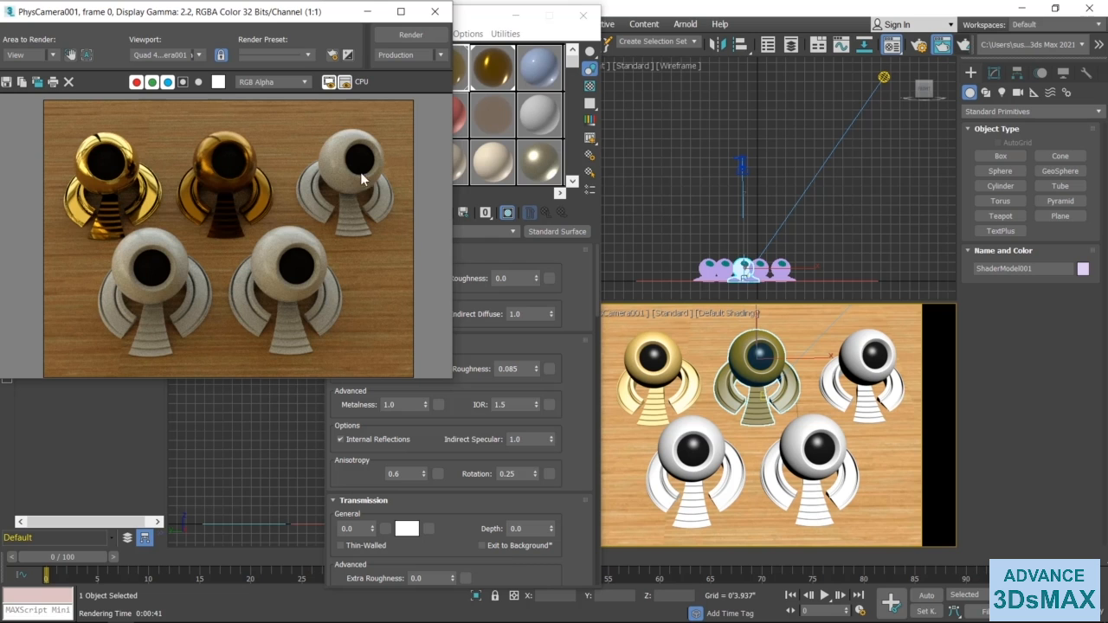
Select the back-right shader model and change the sslver material's type to an Arnold Standard Surface.
left_click(566, 255)
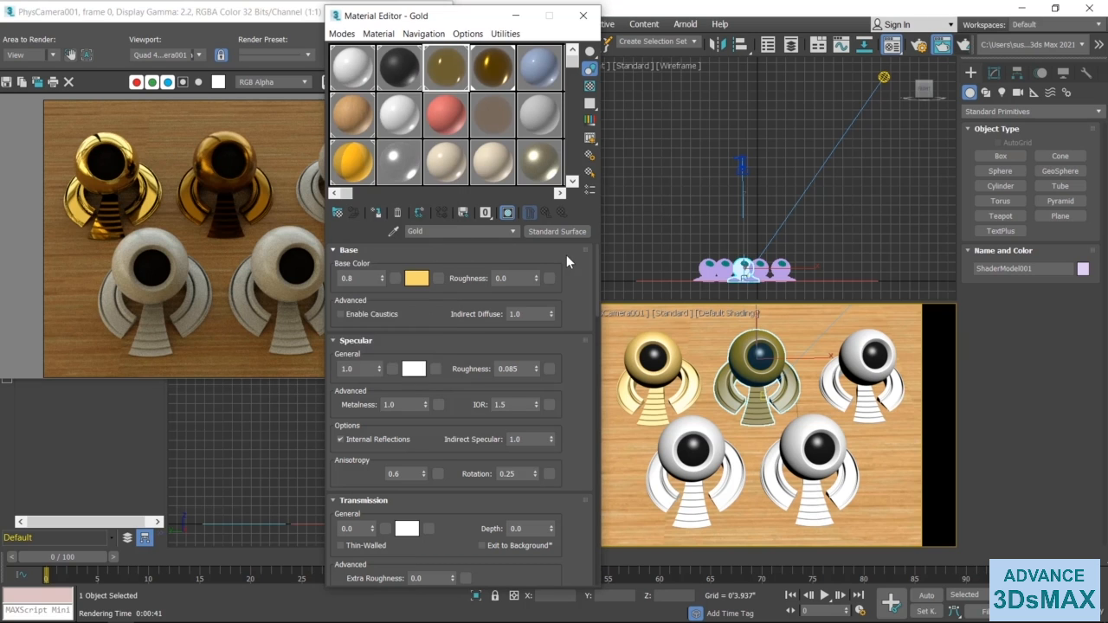
left_click(852, 362)
left_click(548, 86)
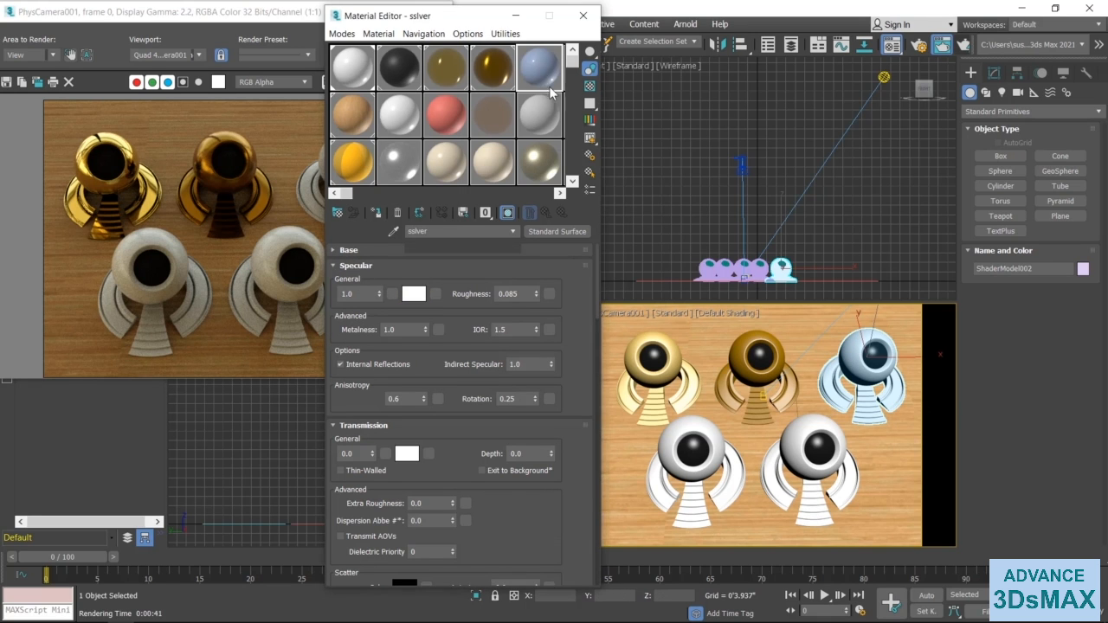
left_click(561, 232)
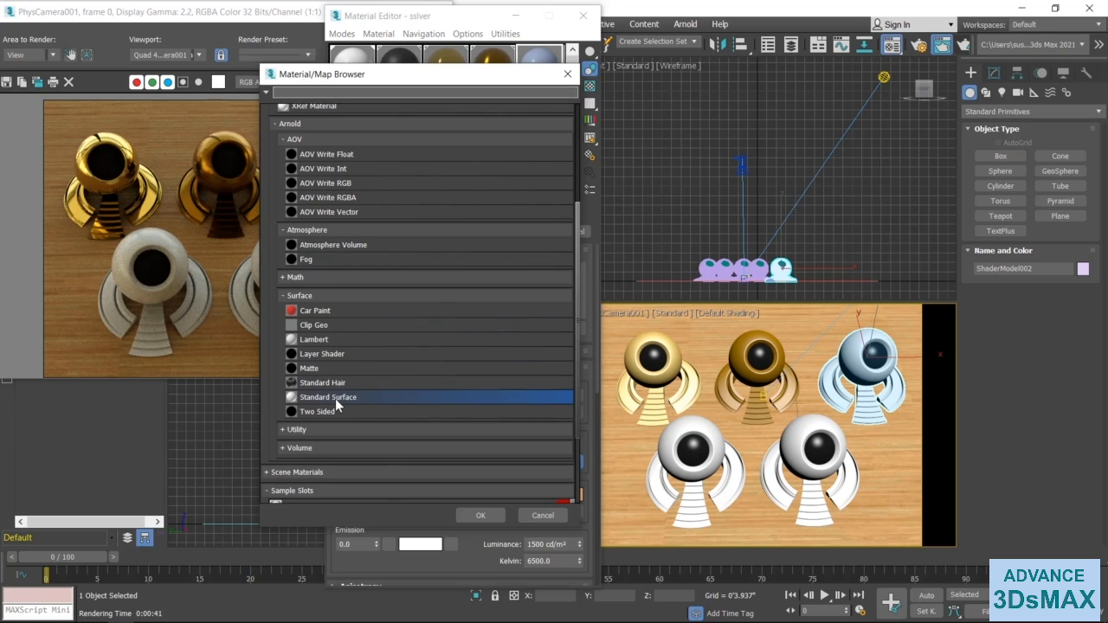
left_click(480, 514)
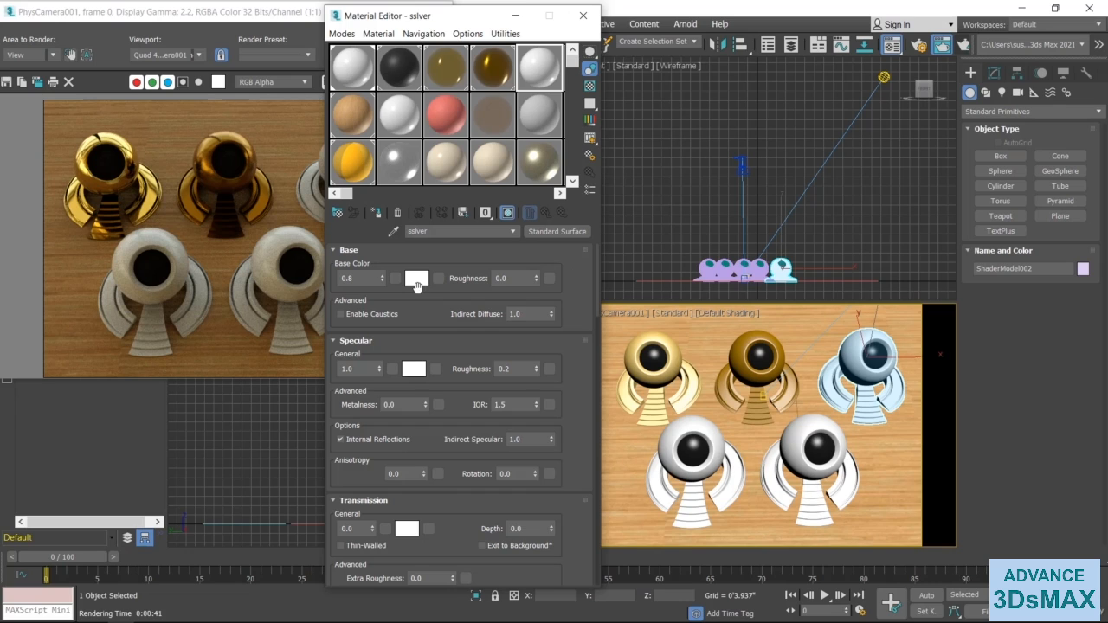
Set the sslver material's metalness to 1.0 and its specular roughness to 0.18.
scroll(419, 344, "down", 2)
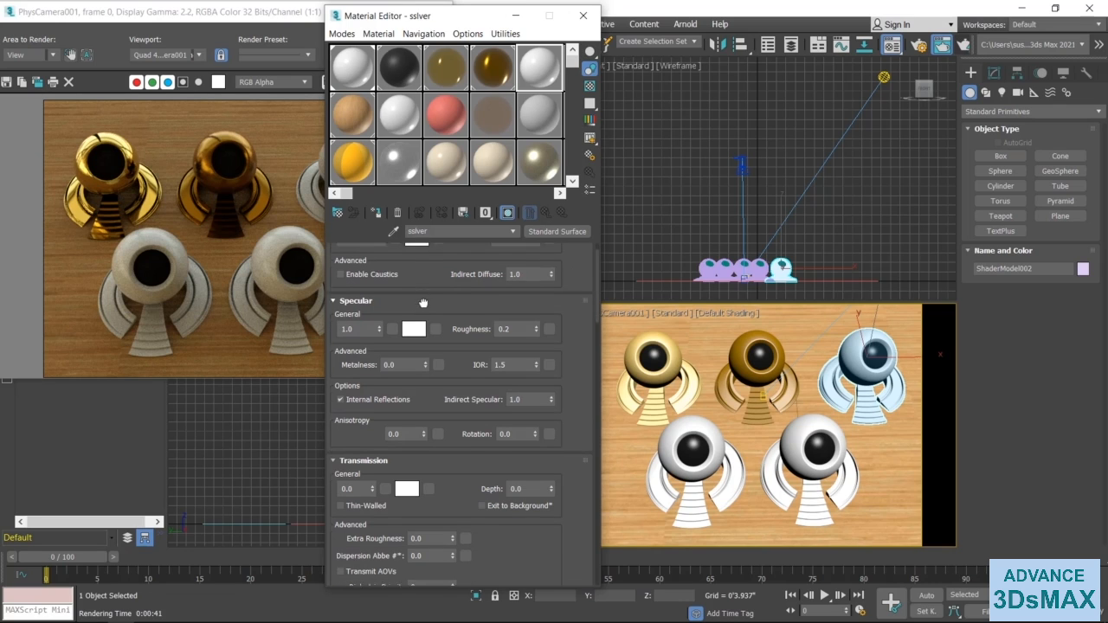
left_click(405, 360)
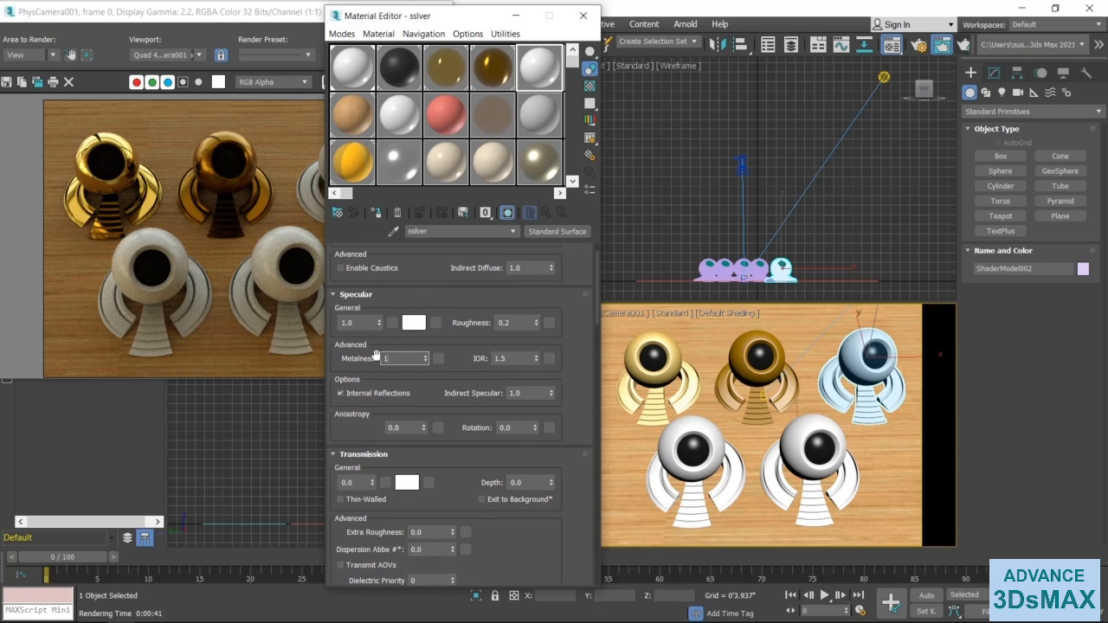
type("1")
key("Return")
left_click(499, 322)
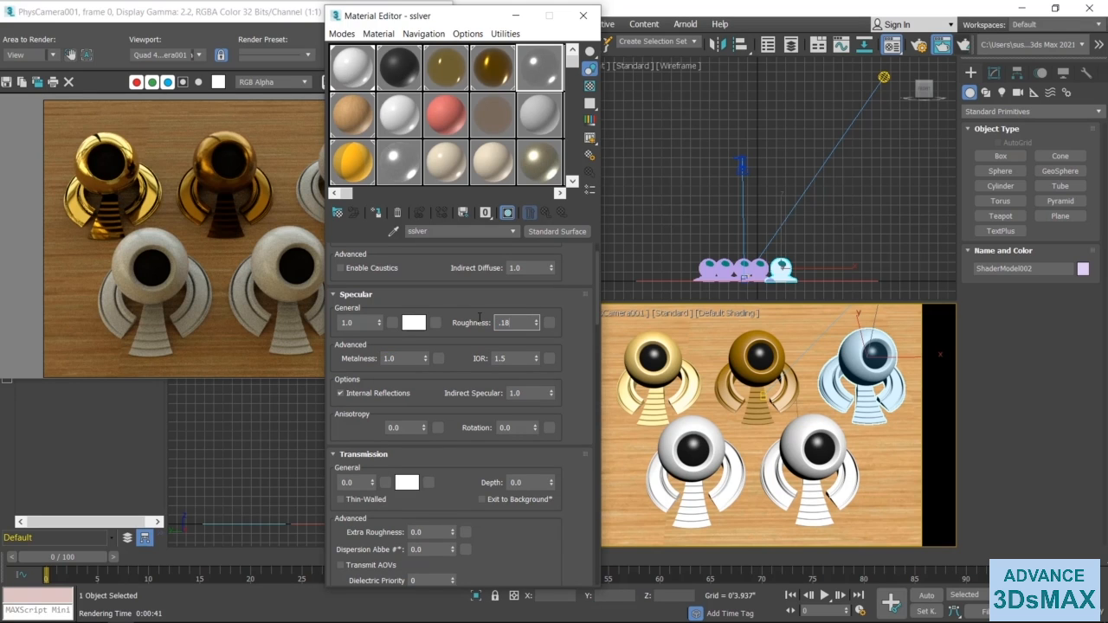
type(".18")
key("Return")
Set the sslver material's anisotropy to 0.6 and its rotation to 0.25.
left_click(406, 427)
type("0.6")
key("Tab")
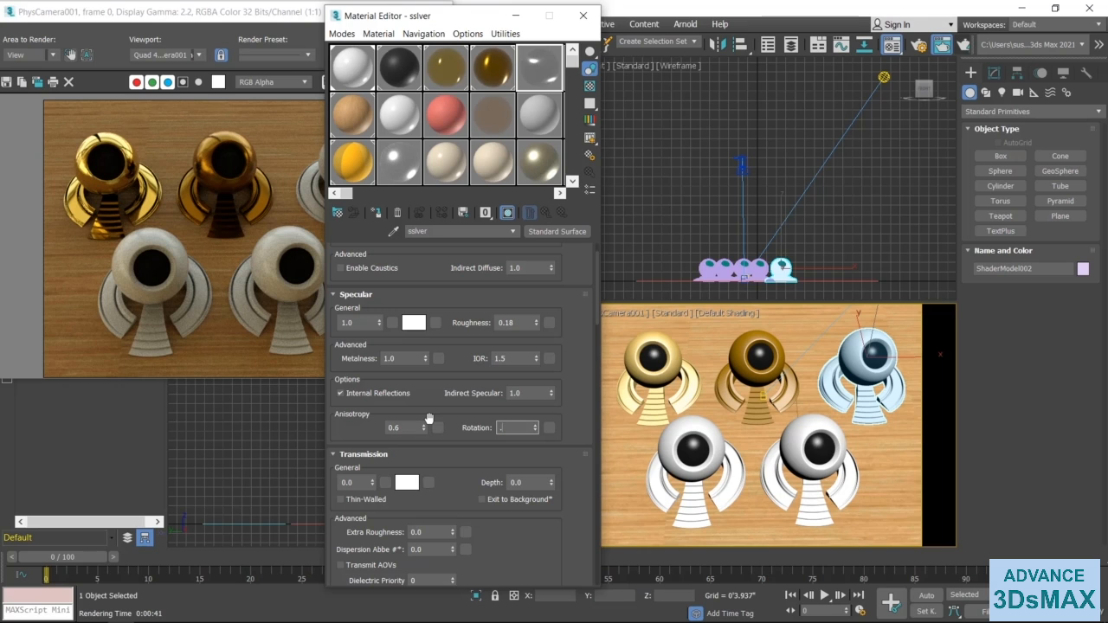
type("0.25")
key("Return")
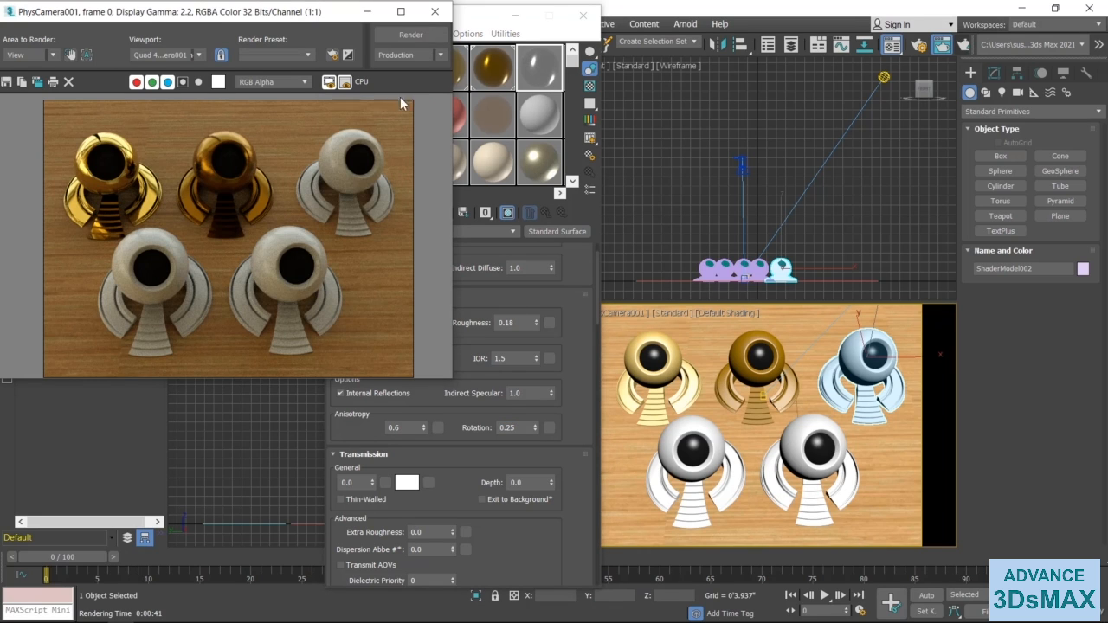
Assign sslver to the back-right shader model, and render the camera view to inspect the silver finish.
left_click(423, 33)
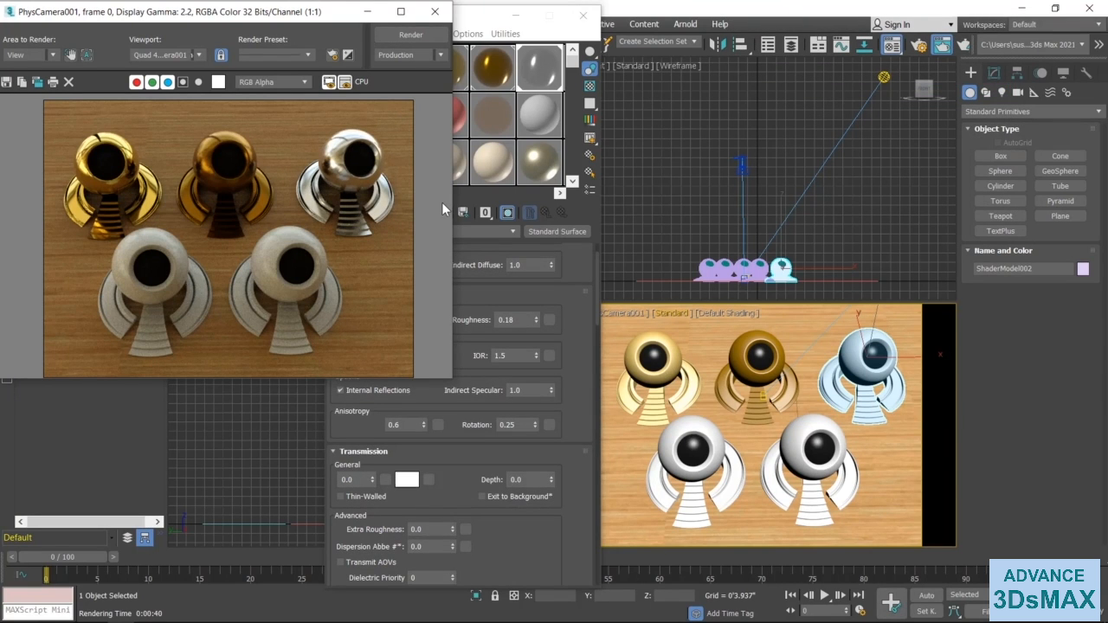
scroll(394, 160, "up", 2)
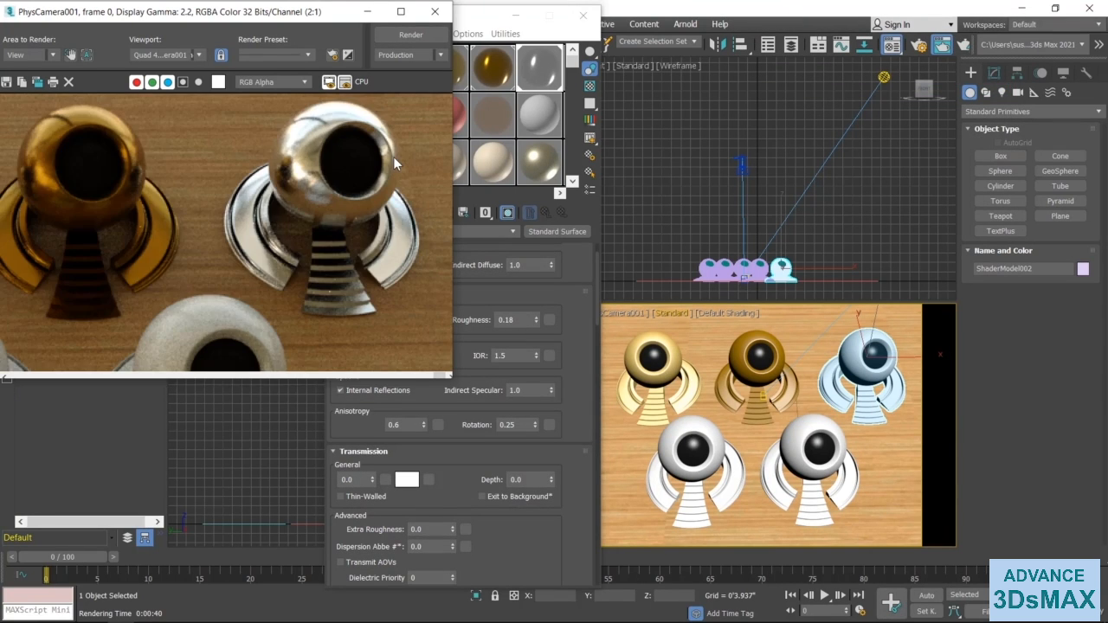
scroll(374, 192, "down", 1)
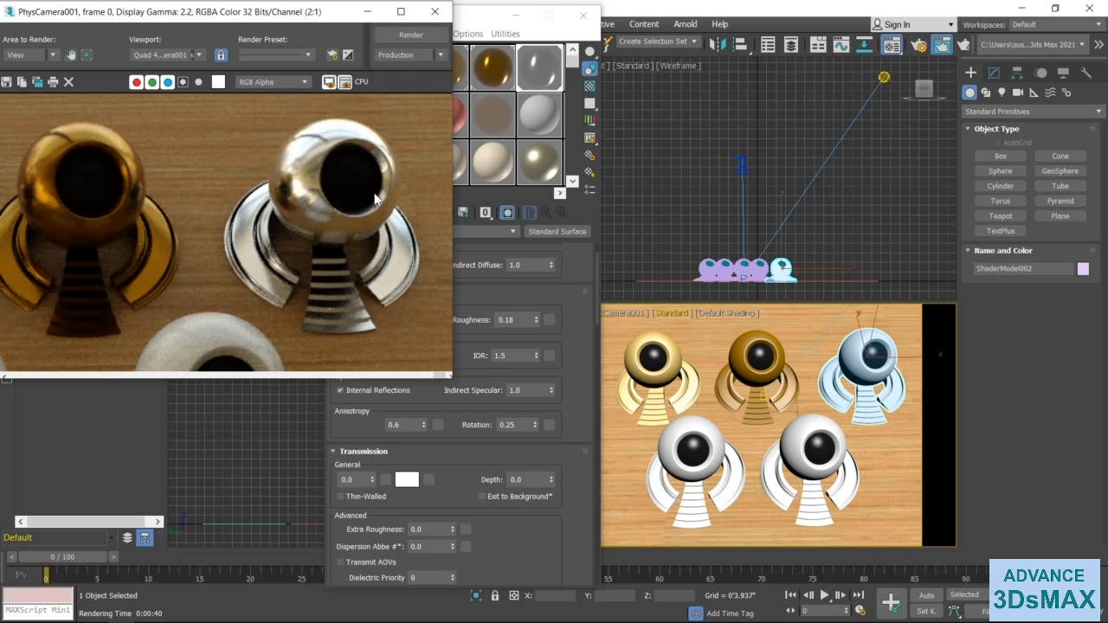
scroll(375, 198, "down", 1)
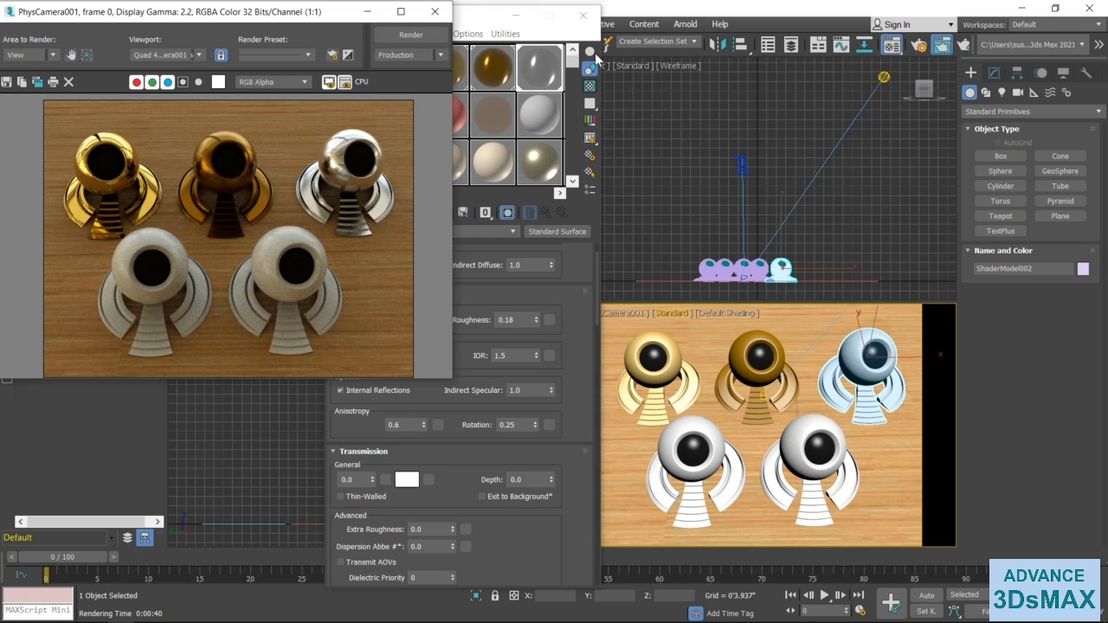
Select the front-left shader model and change the Ceramic material's type to an Arnold Standard Surface.
left_click(489, 19)
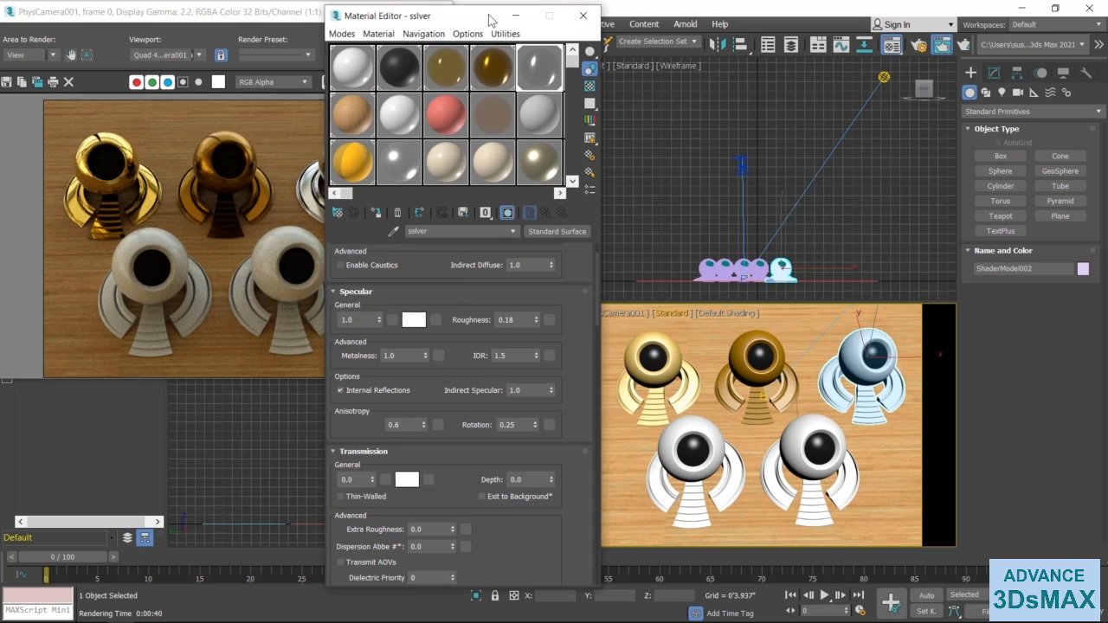
left_click(678, 427)
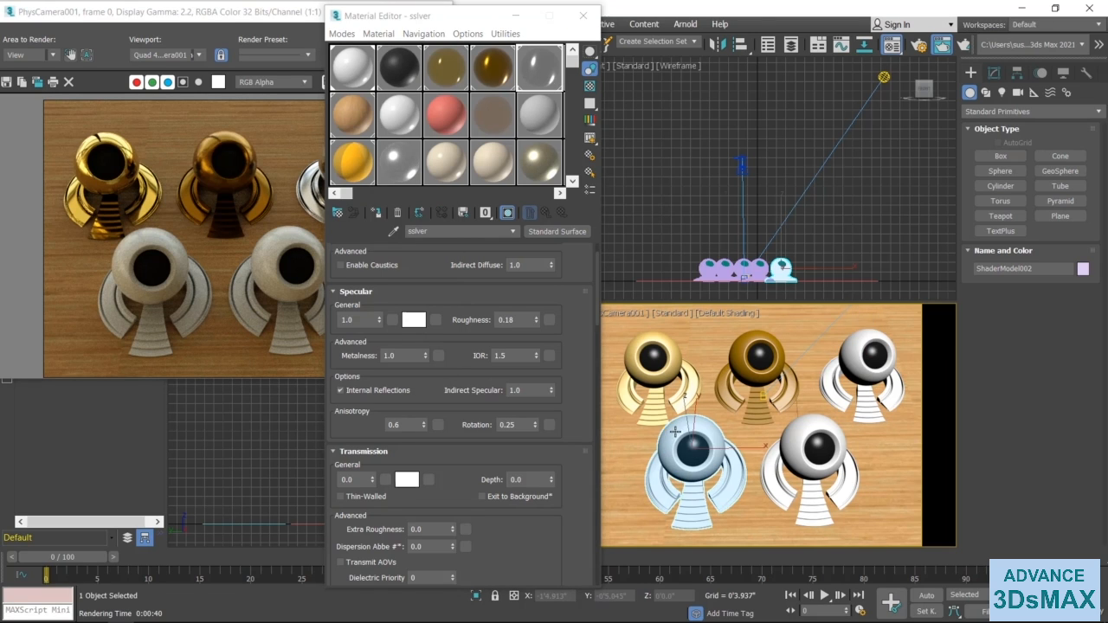
left_click(404, 114)
left_click(547, 232)
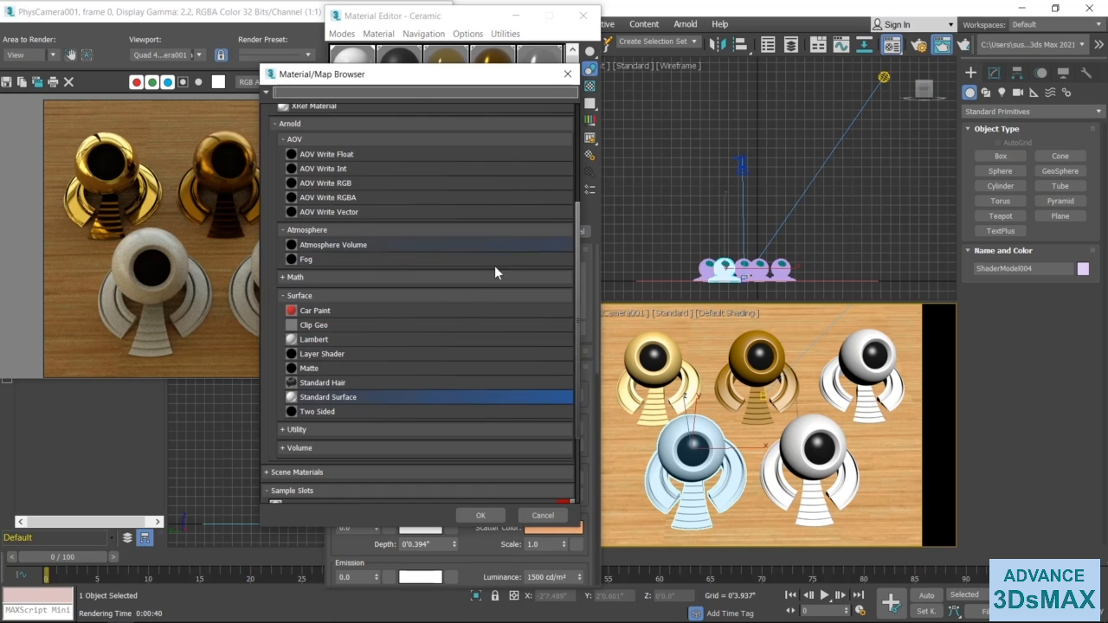
left_click(542, 517)
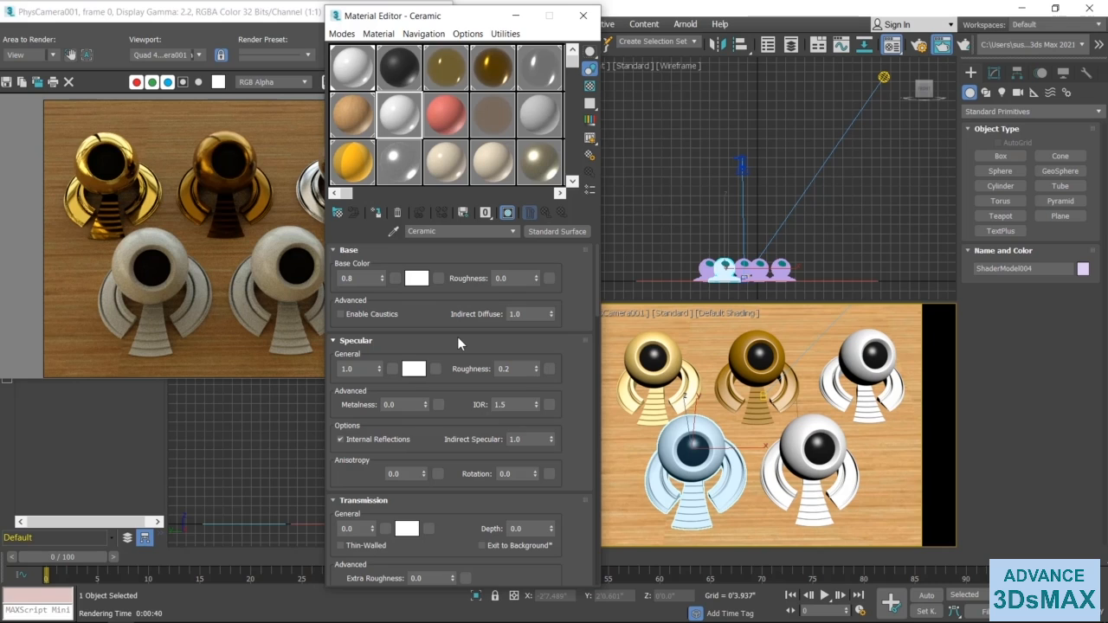
Set the Ceramic material's transmission weight to 0.95.
scroll(457, 336, "down", 2)
scroll(457, 337, "down", 2)
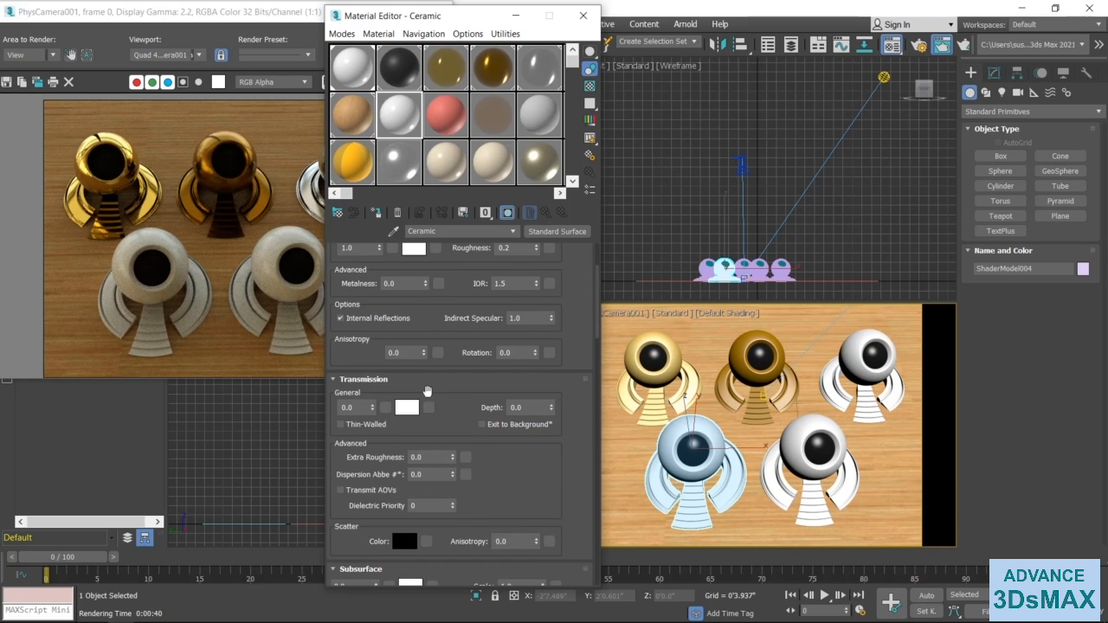
left_click(462, 436)
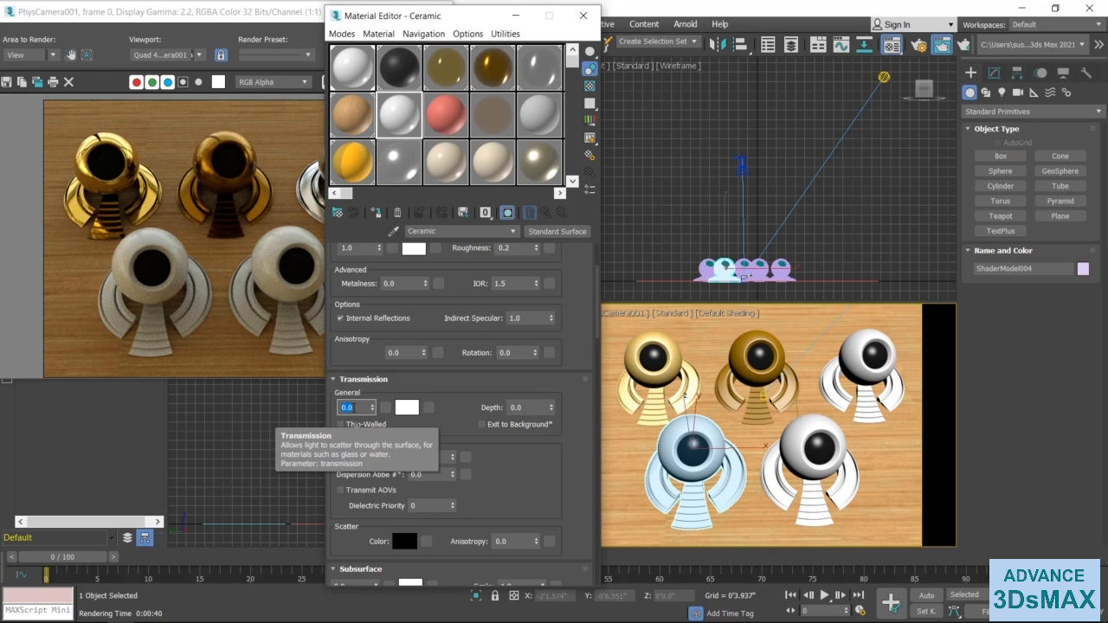
type("1")
type("95")
key("Return")
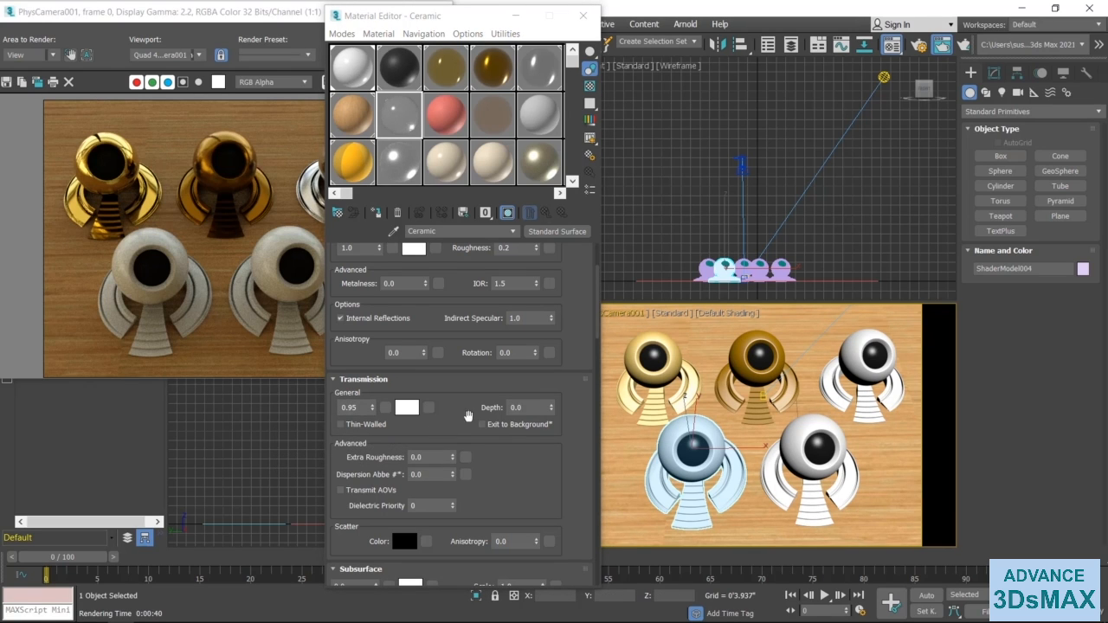
In the Arnold render settings, raise the Diffuse samples to 4.
left_click(919, 50)
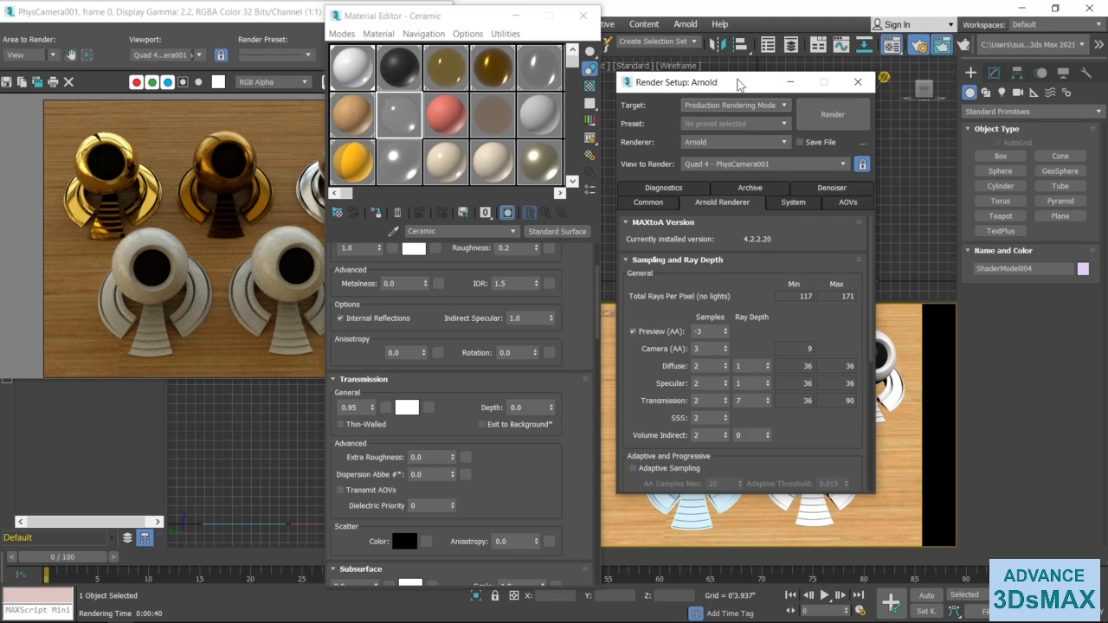
mouse_move(741, 85)
left_mouse_down()
mouse_move(687, 90)
mouse_move(725, 84)
left_mouse_up()
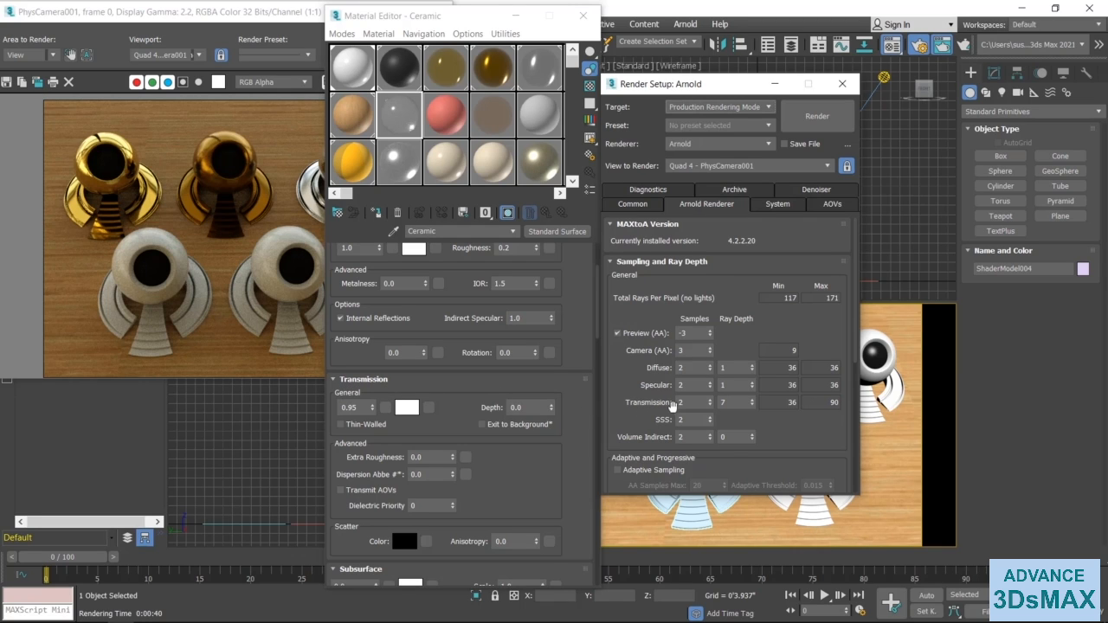
double_click(724, 402)
left_click(767, 418)
left_click(709, 364)
left_click(709, 365)
Raise the Diffuse and Specular ray depths to 4 in the Arnold render settings.
left_click(739, 368)
left_click(752, 364)
left_click(752, 365)
left_click(752, 364)
left_click(752, 382)
left_click(752, 382)
scroll(774, 375, "down", 2)
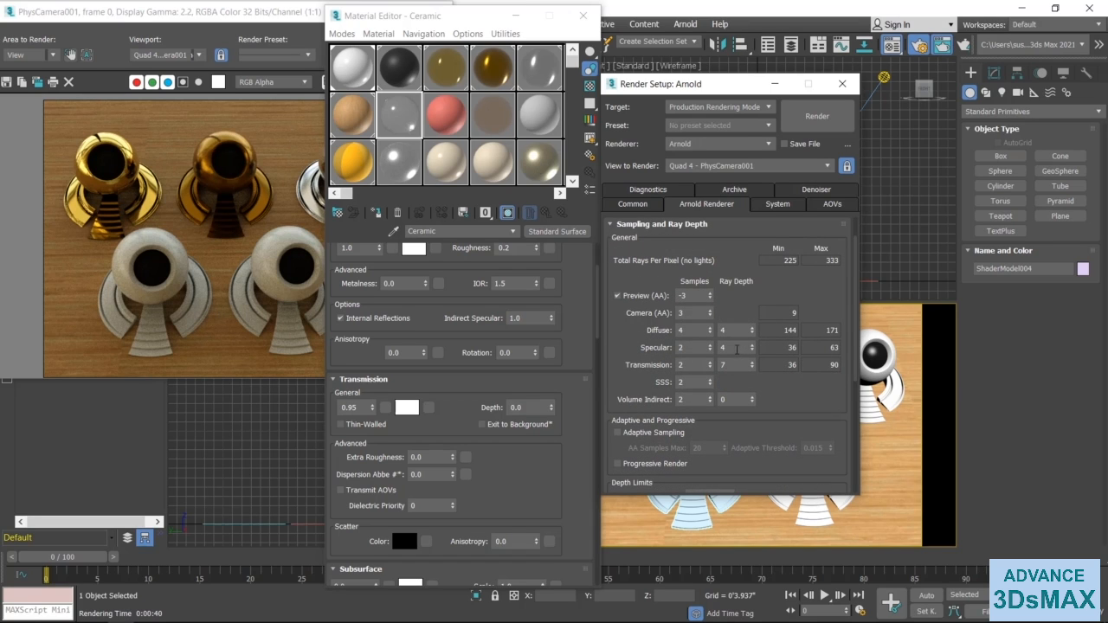
Render the camera view with the raised Arnold settings and examine the front-left shader model close up in the result.
scroll(783, 390, "up", 2)
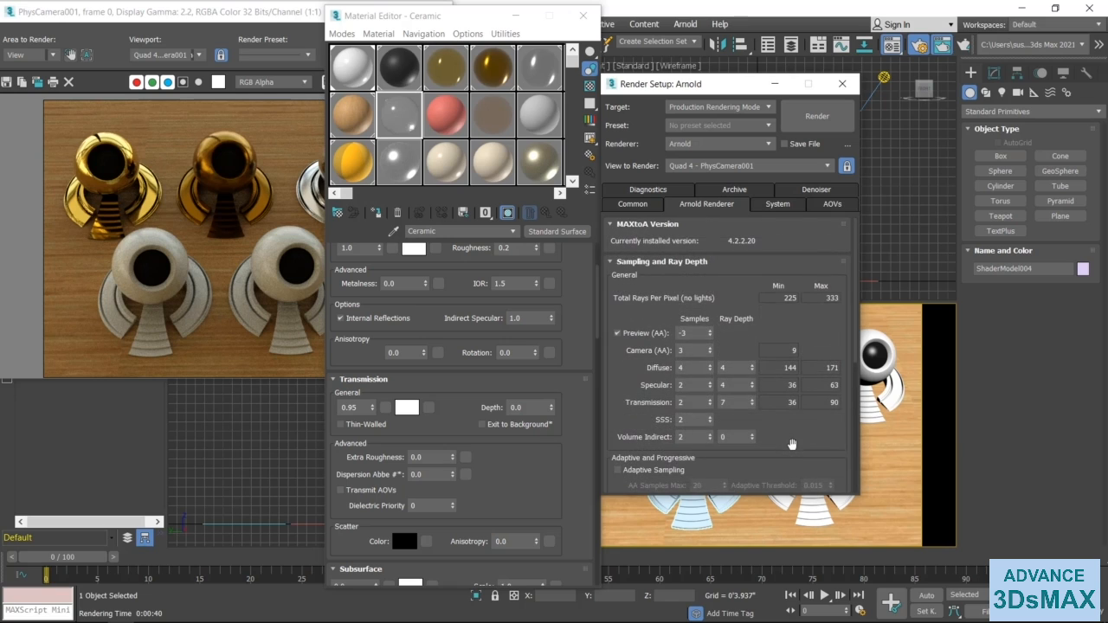
scroll(793, 401, "down", 2)
scroll(791, 396, "down", 3)
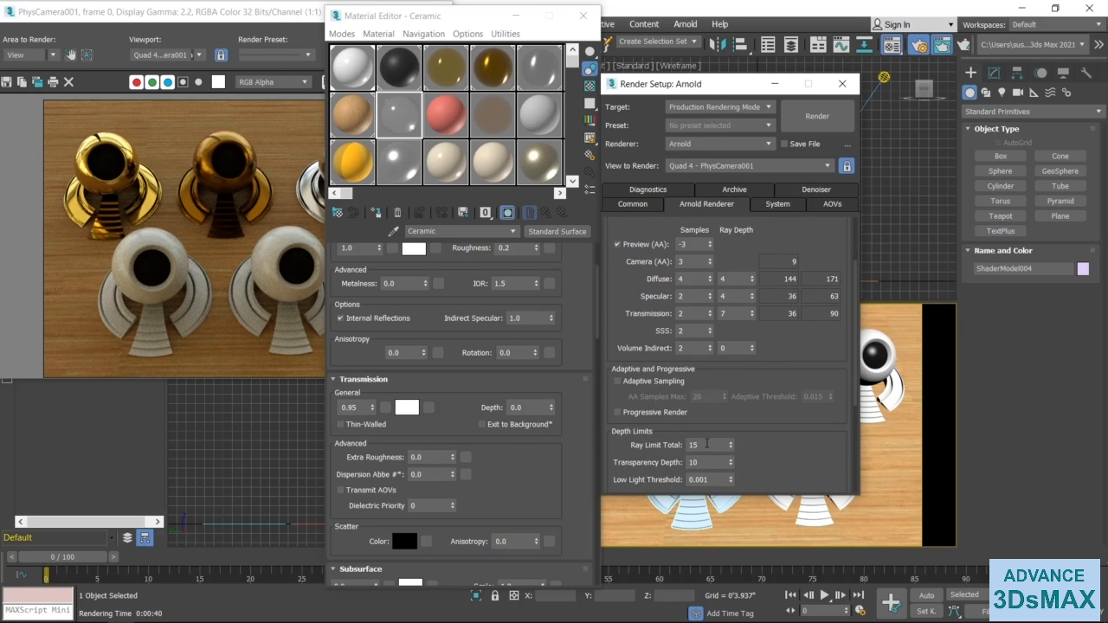
scroll(793, 363, "up", 4)
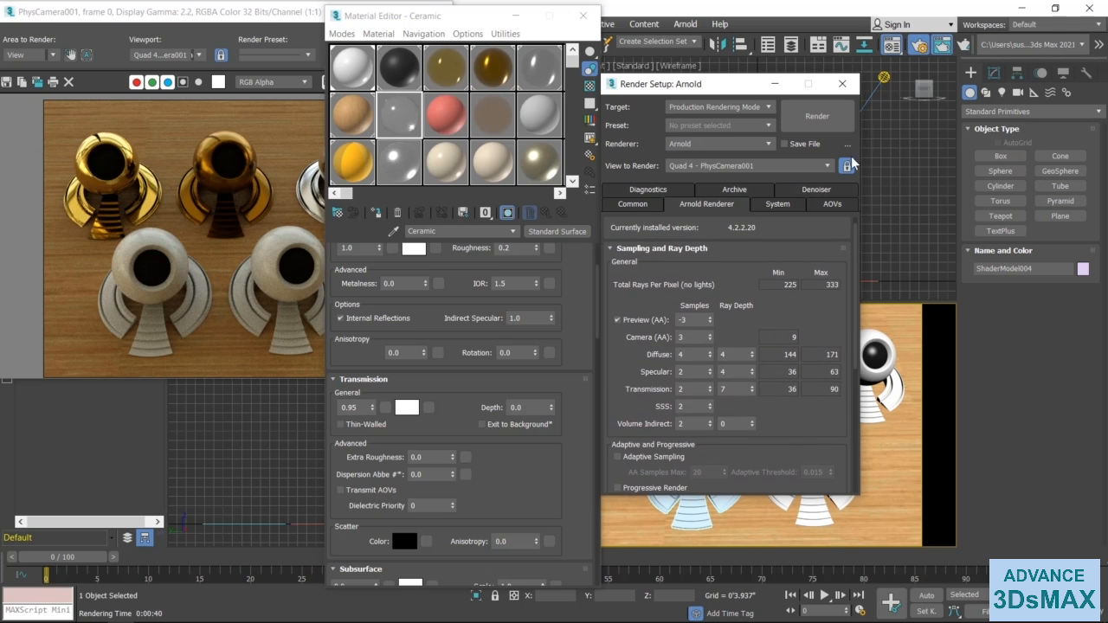
left_click(827, 116)
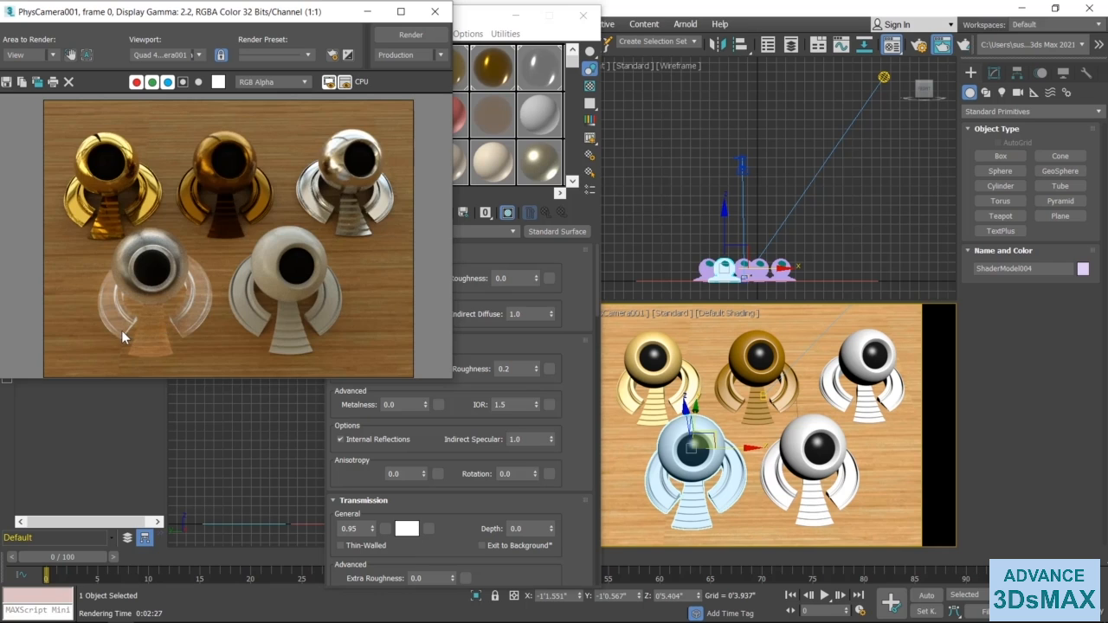
scroll(122, 328, "up", 1)
middle_click_drag(104, 305, 117, 306)
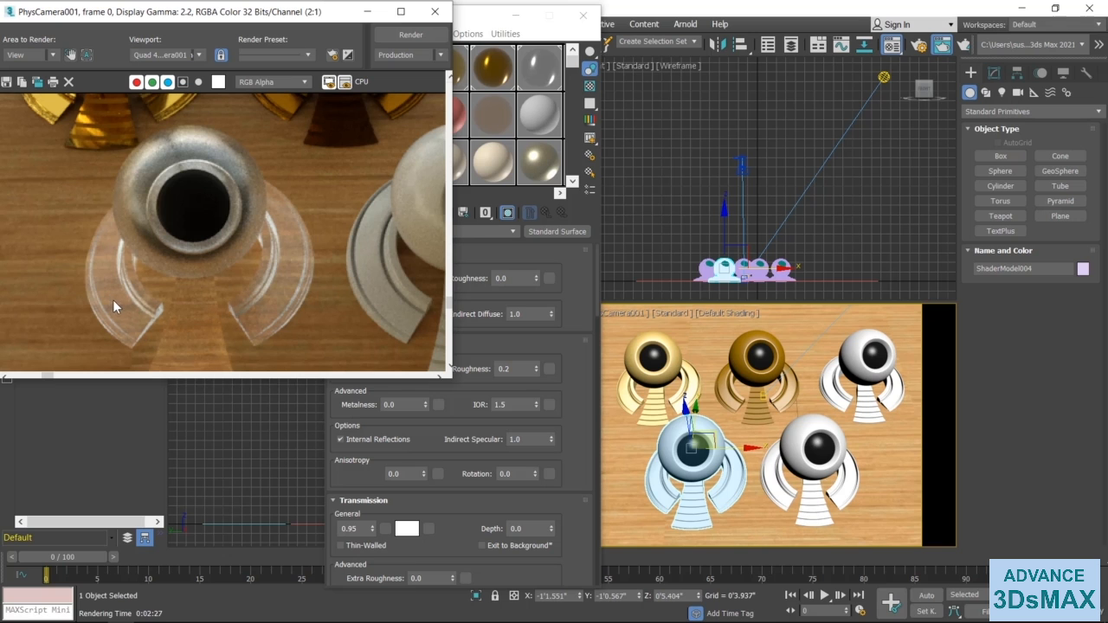
scroll(113, 302, "down", 1)
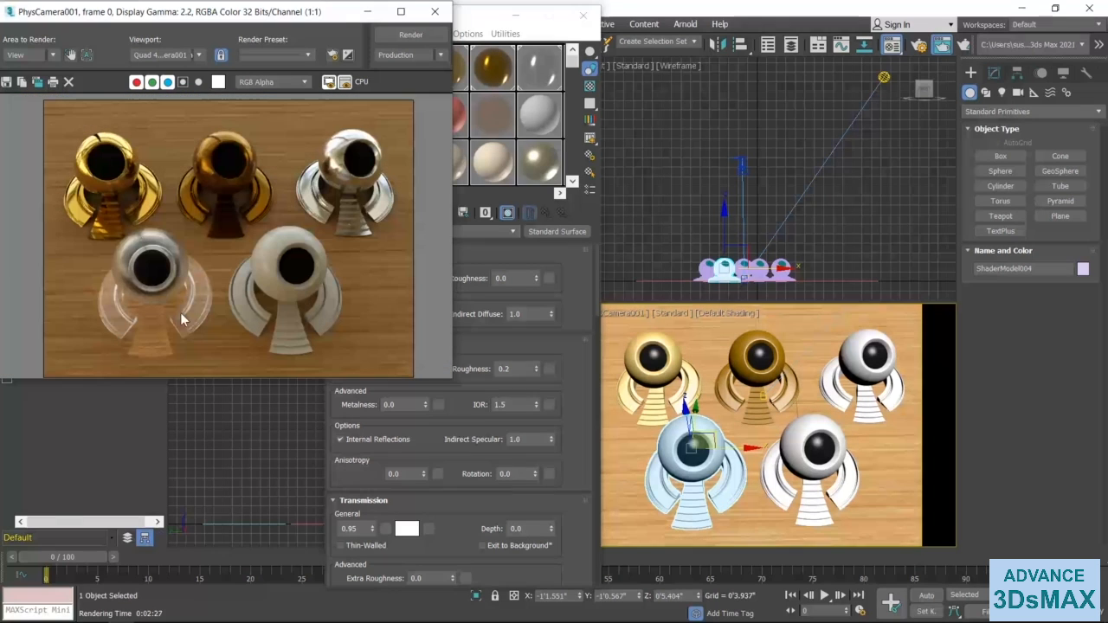
Set the Ceramic material's specular roughness to 0.095.
left_click(524, 371)
double_click(517, 368)
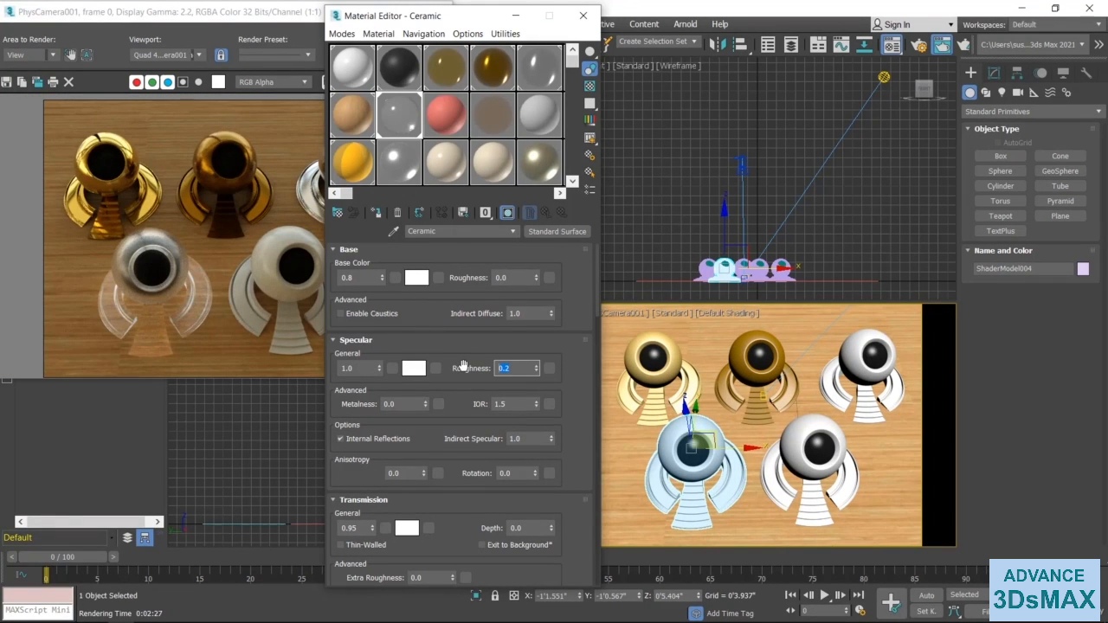
type(".095")
key("Return")
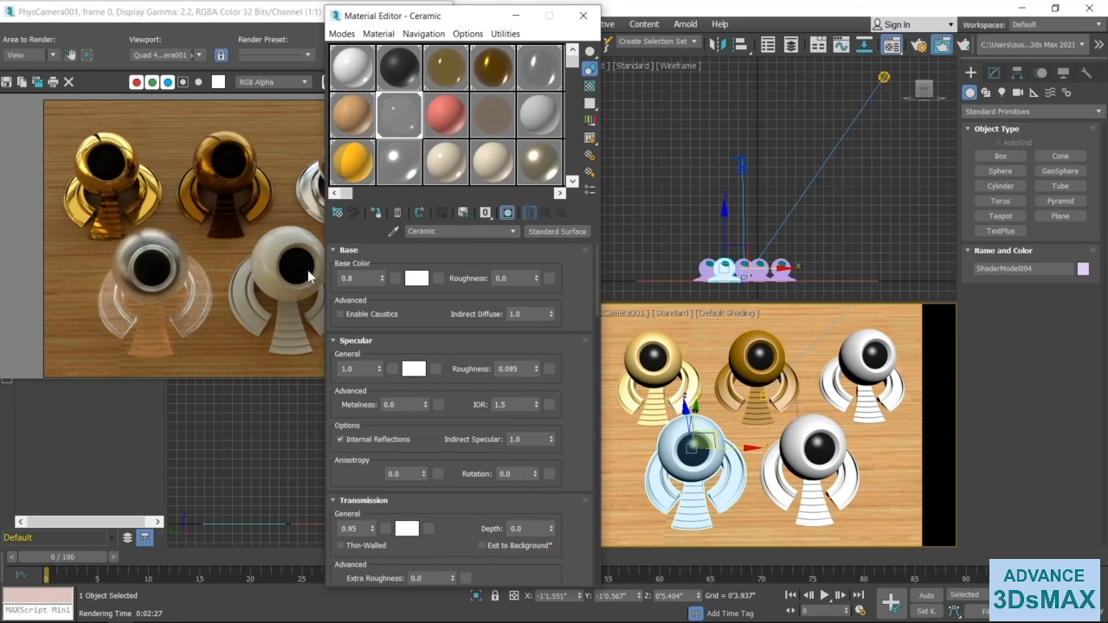
left_click(207, 235)
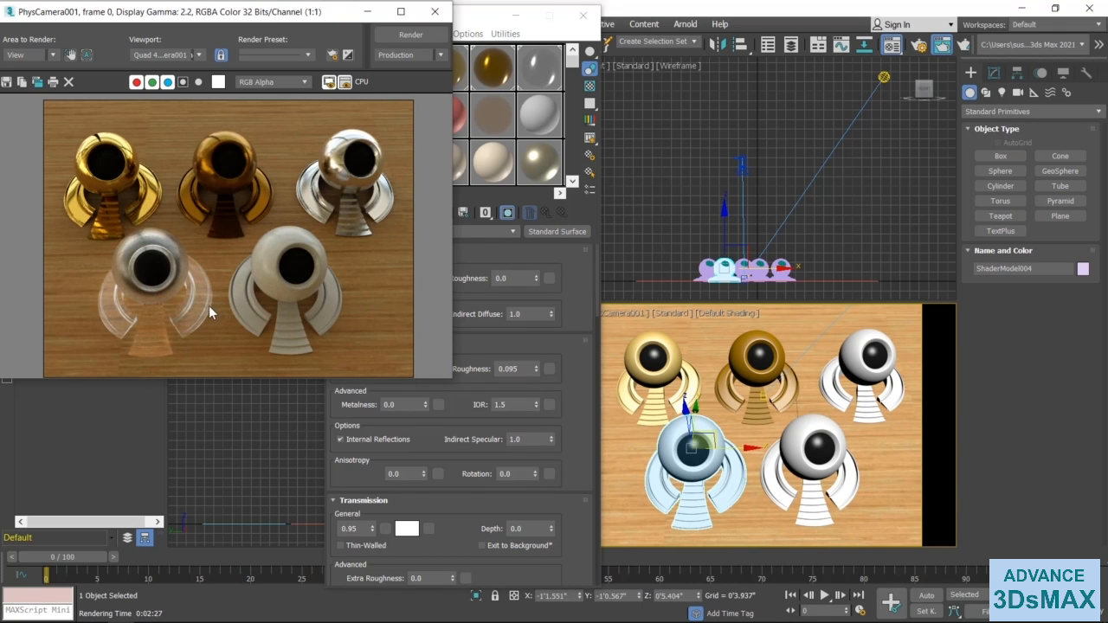
left_click(575, 352)
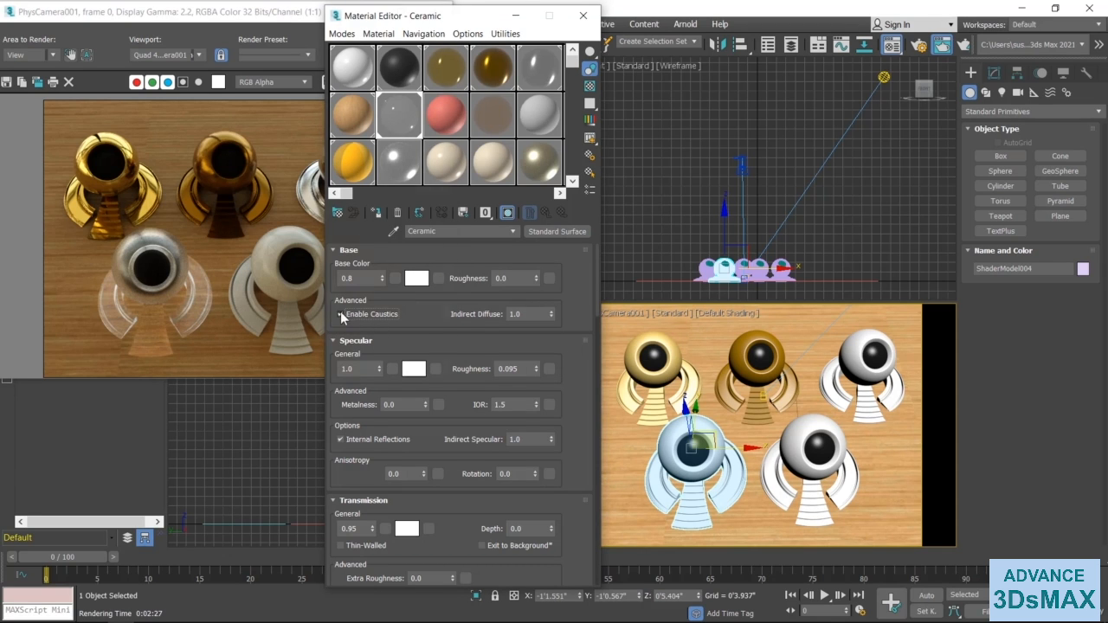
left_click(275, 245)
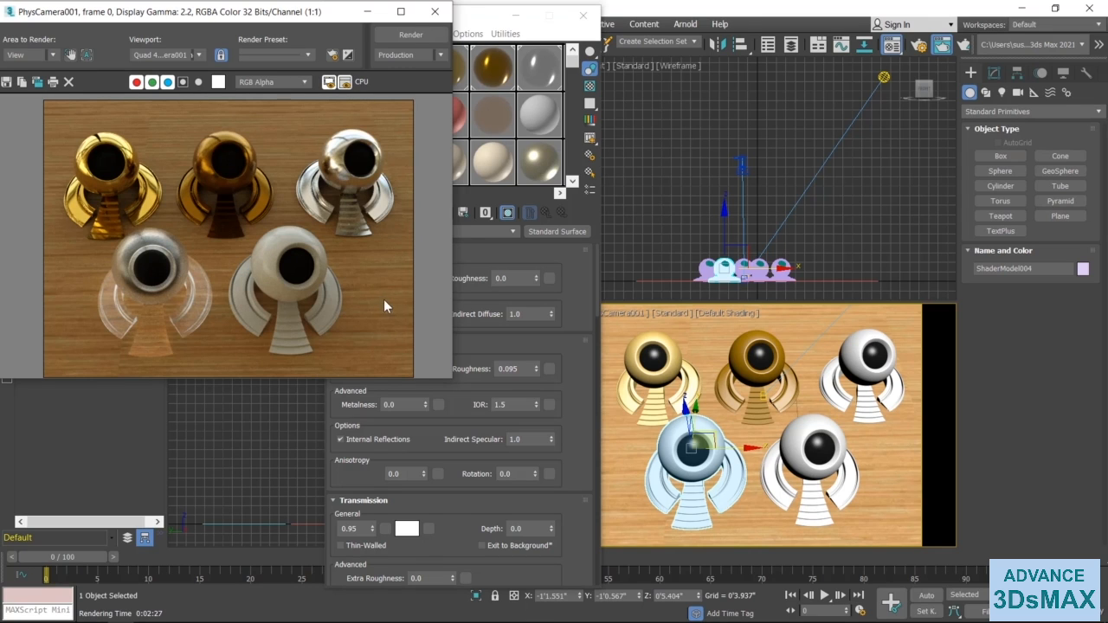
Assign the Wall Paint material to the front-right shader model and change its type to an Arnold Standard Surface.
left_click(799, 440)
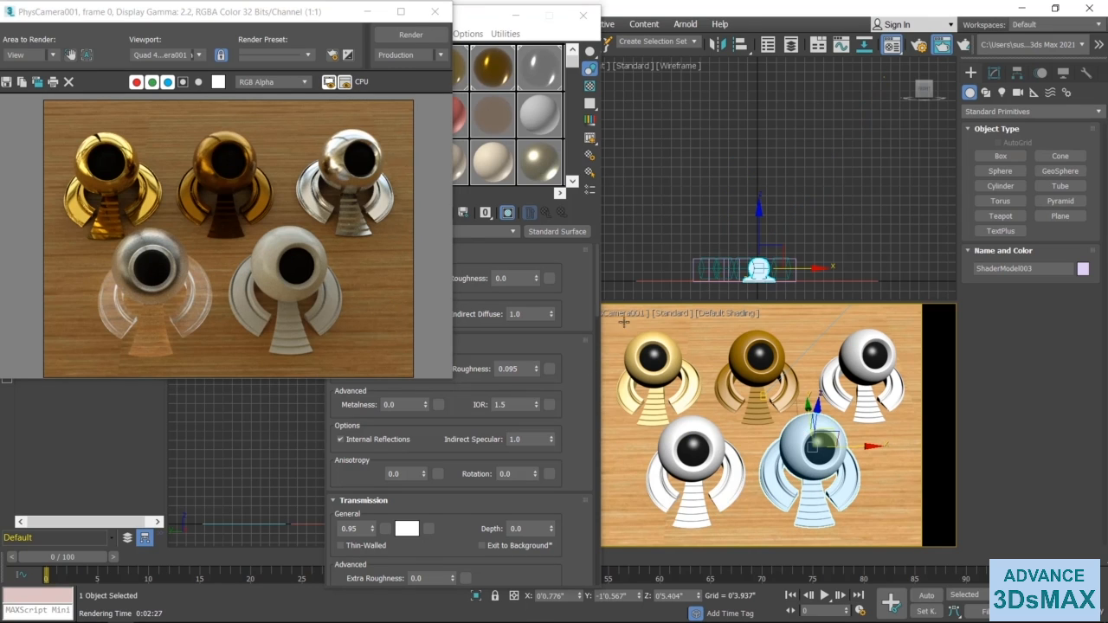
left_click(487, 185)
left_click(445, 121)
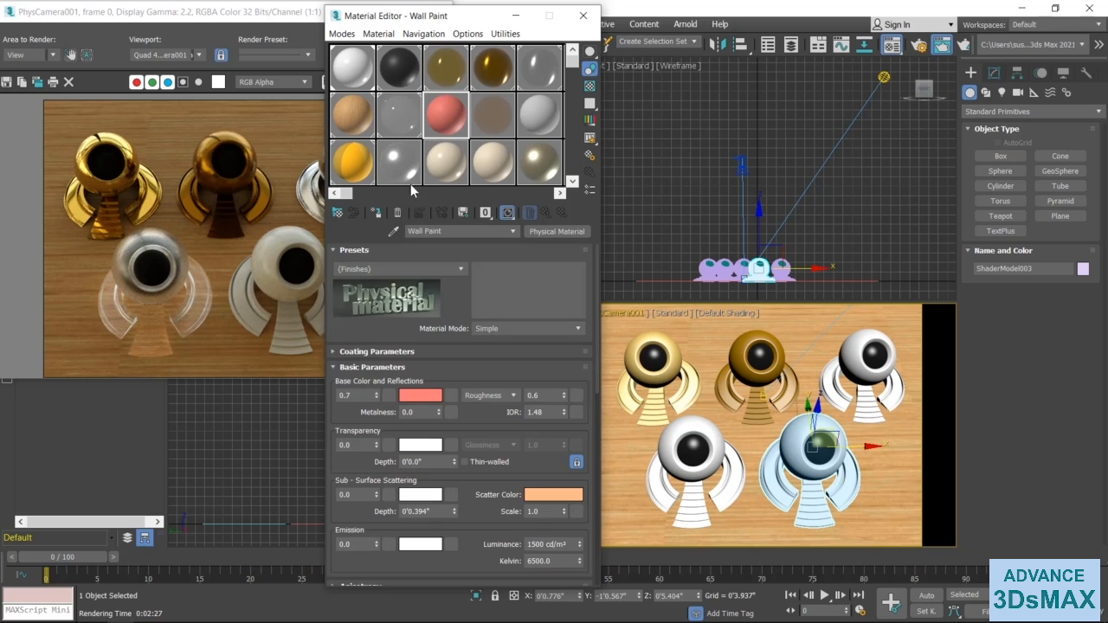
left_click(376, 212)
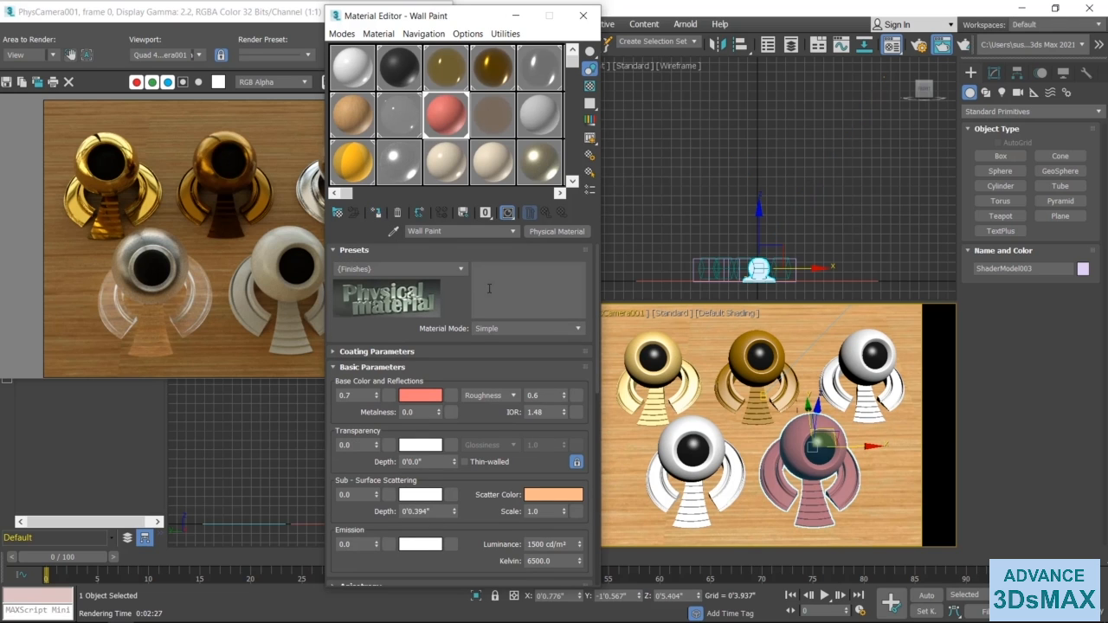
left_click(557, 231)
left_click(376, 397)
double_click(335, 397)
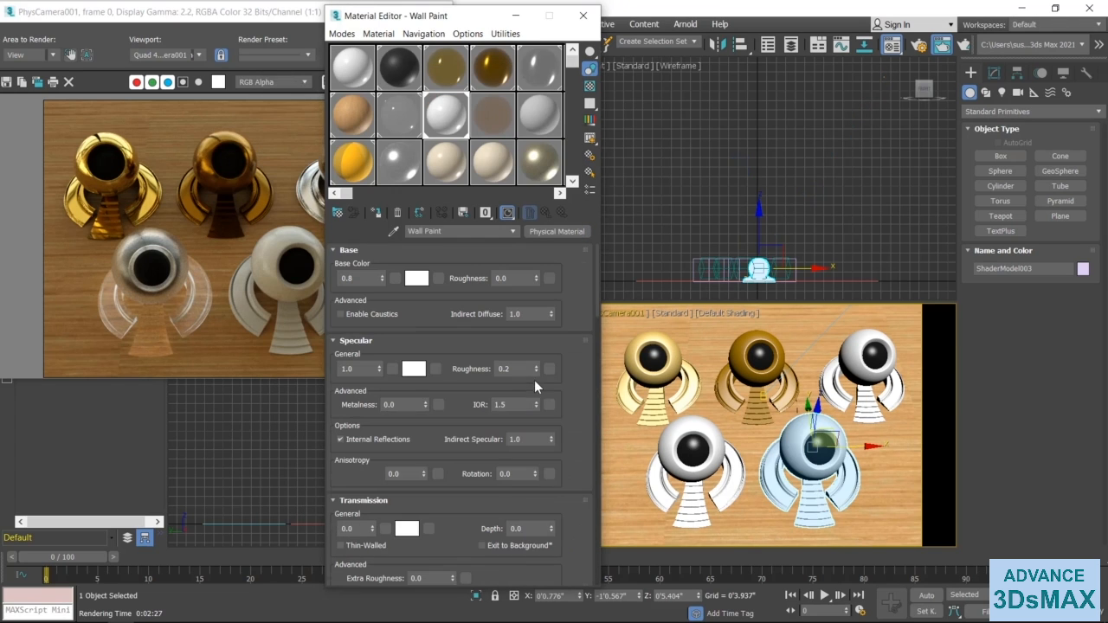
Set the Wall Paint material's transmission weight to 1.0.
scroll(410, 429, "down", 3)
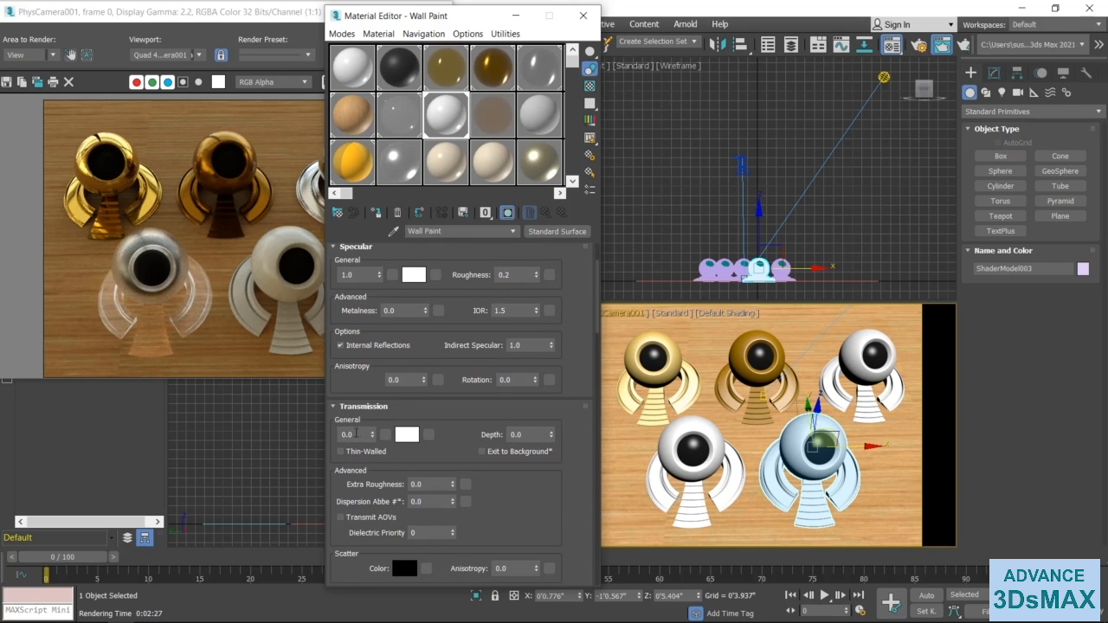
left_click(368, 434)
type("1")
key("Return")
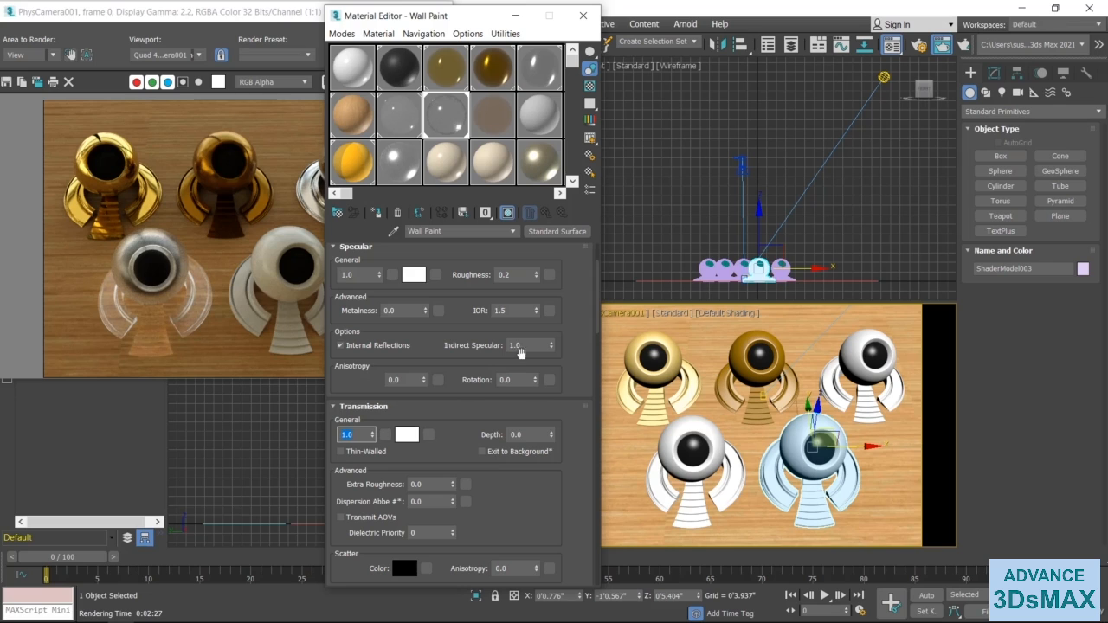
scroll(485, 372, "up", 1)
scroll(485, 377, "up", 2)
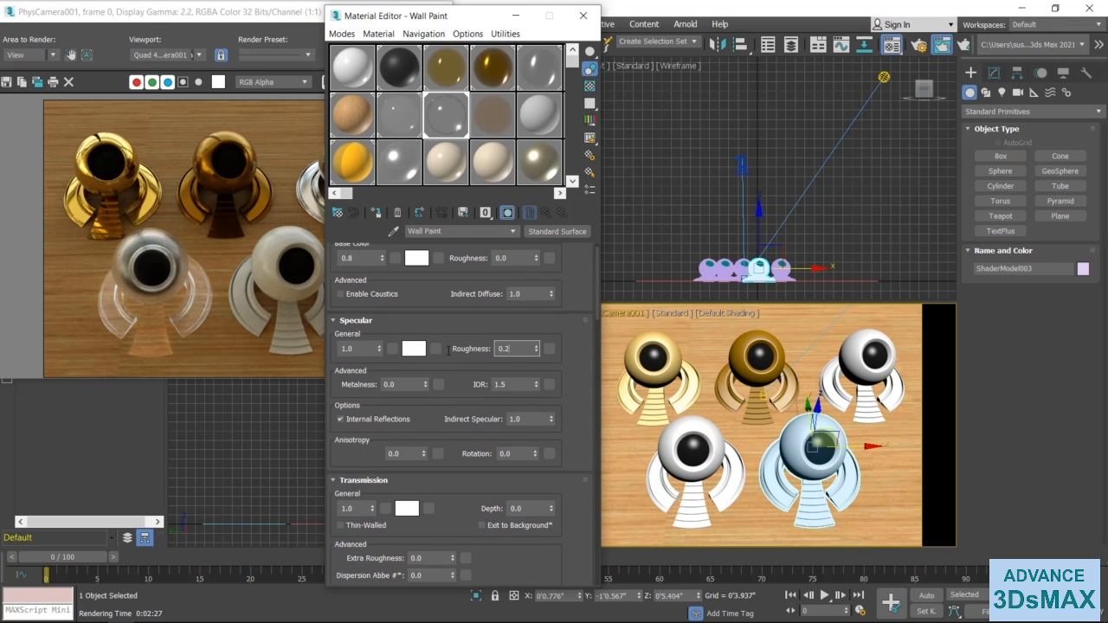
type("095")
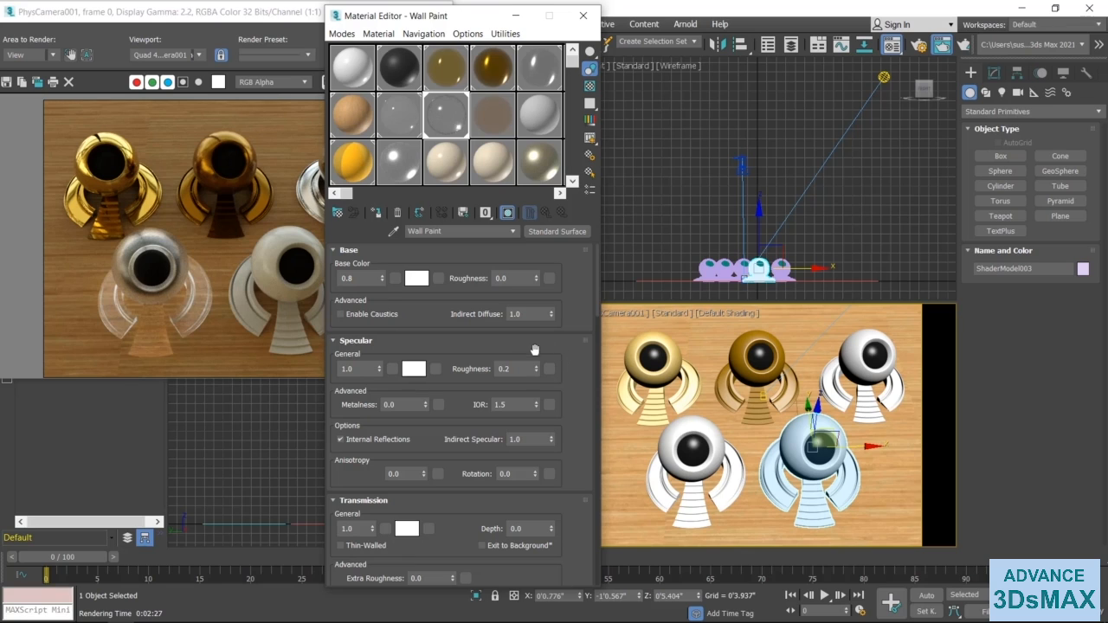
Enable caustics on the Wall Paint material and set its transmission extra roughness to 0.6.
left_click(341, 315)
scroll(577, 431, "down", 5)
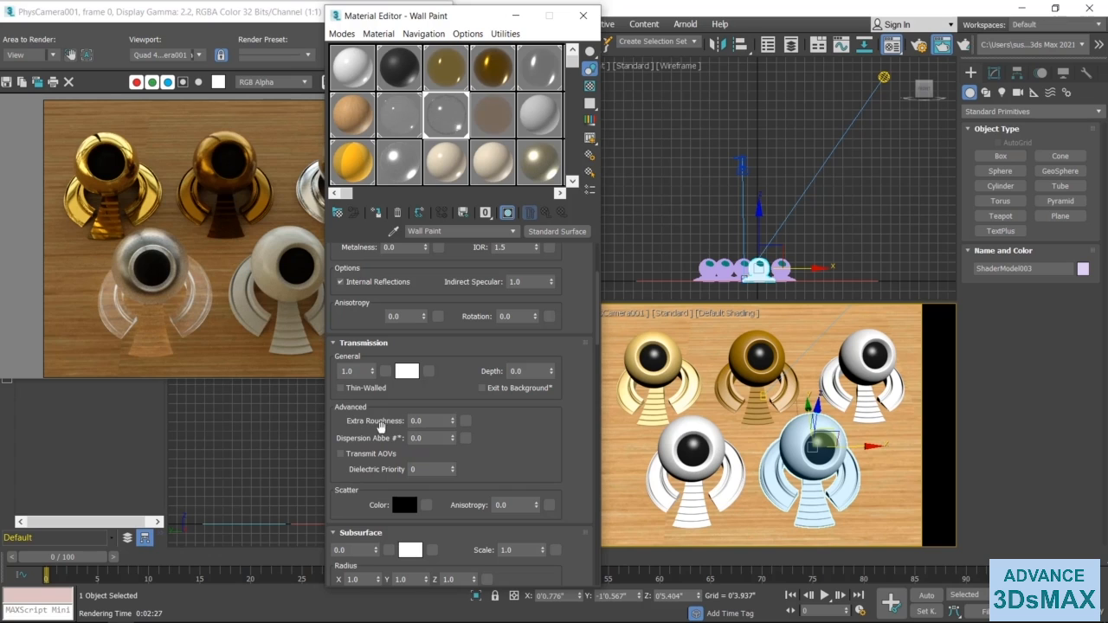
left_click(437, 421)
type("0.6")
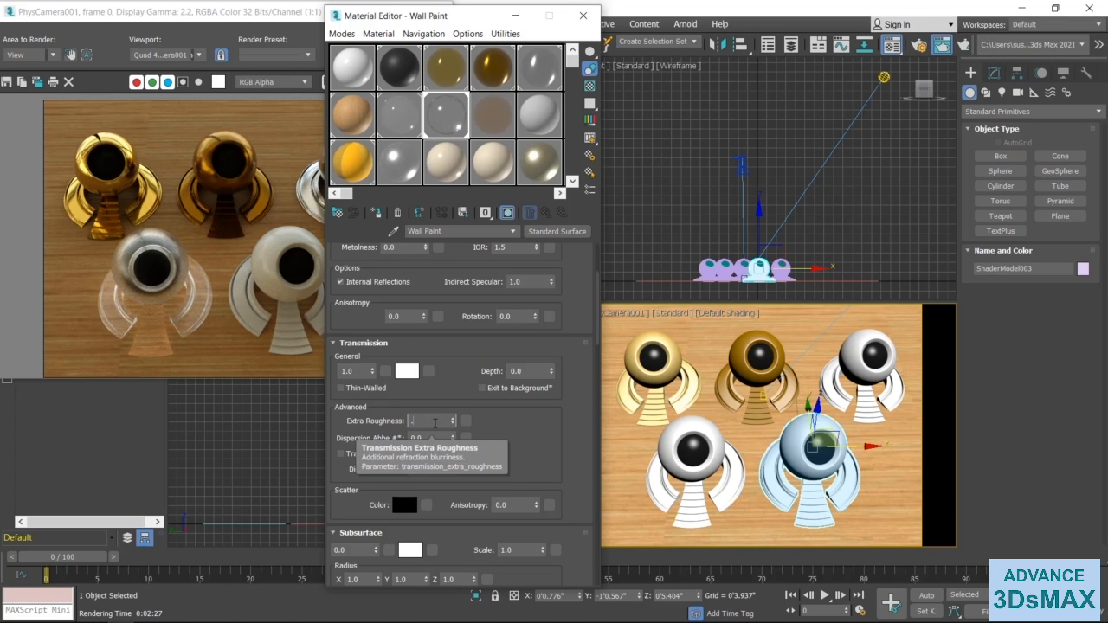
scroll(563, 489, "up", 4)
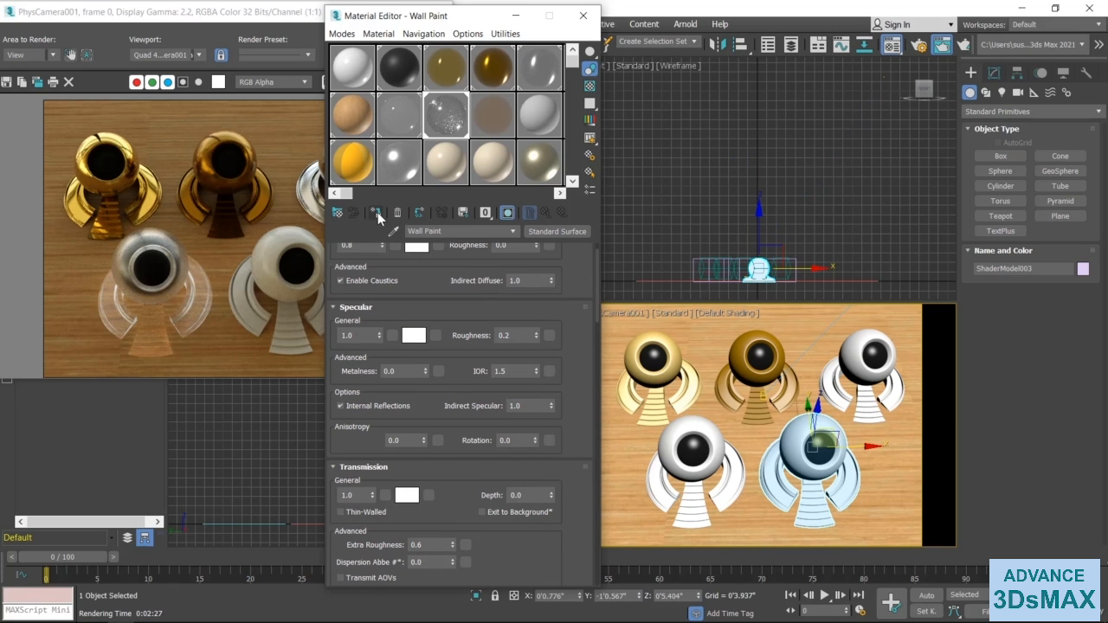
Render the camera view again and compare the two front transmissive shader models close up.
left_click(226, 233)
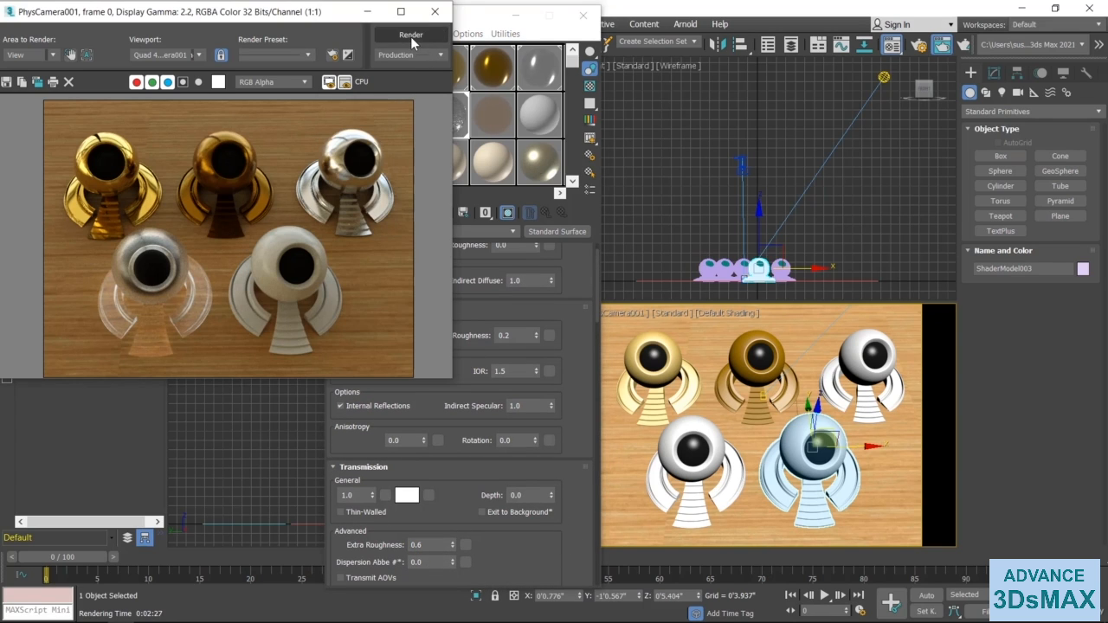
left_click(410, 36)
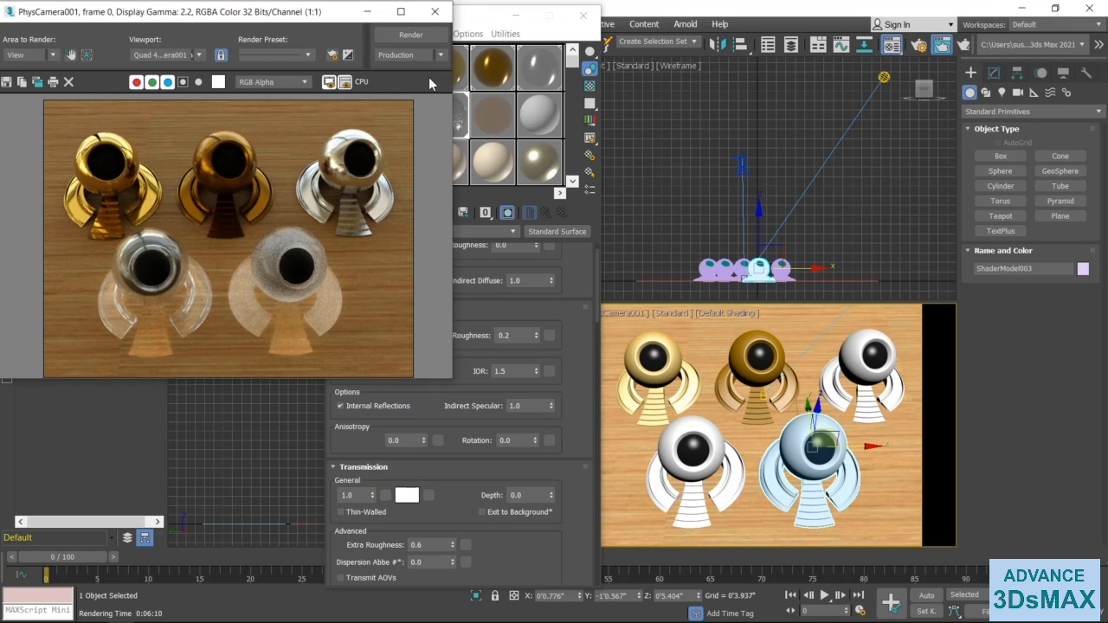
scroll(106, 335, "up", 1)
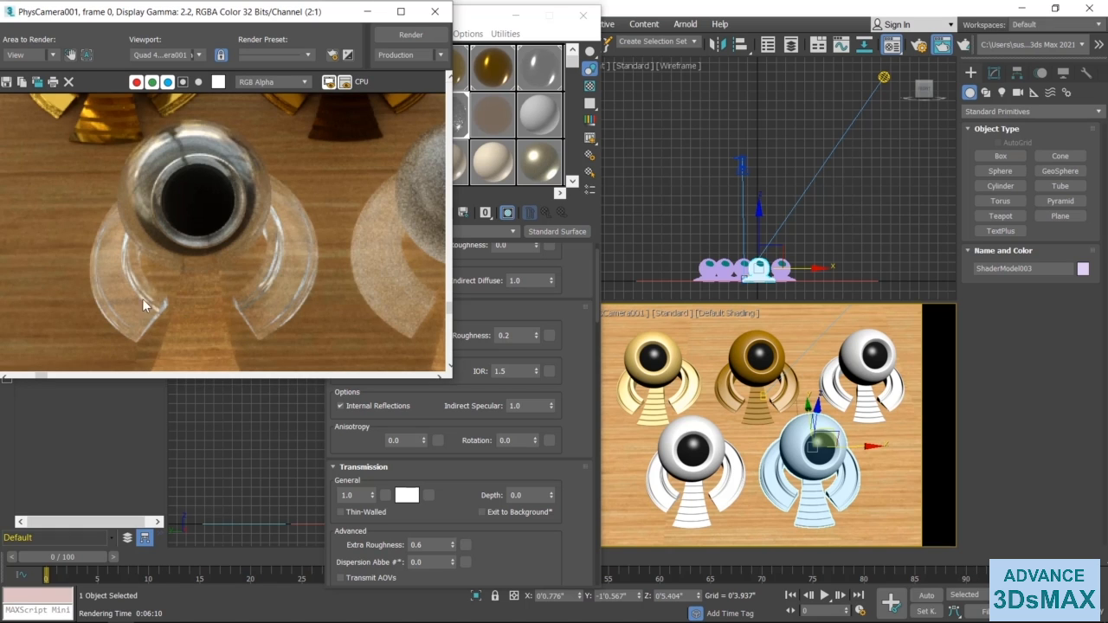
left_click_drag(41, 375, 189, 369)
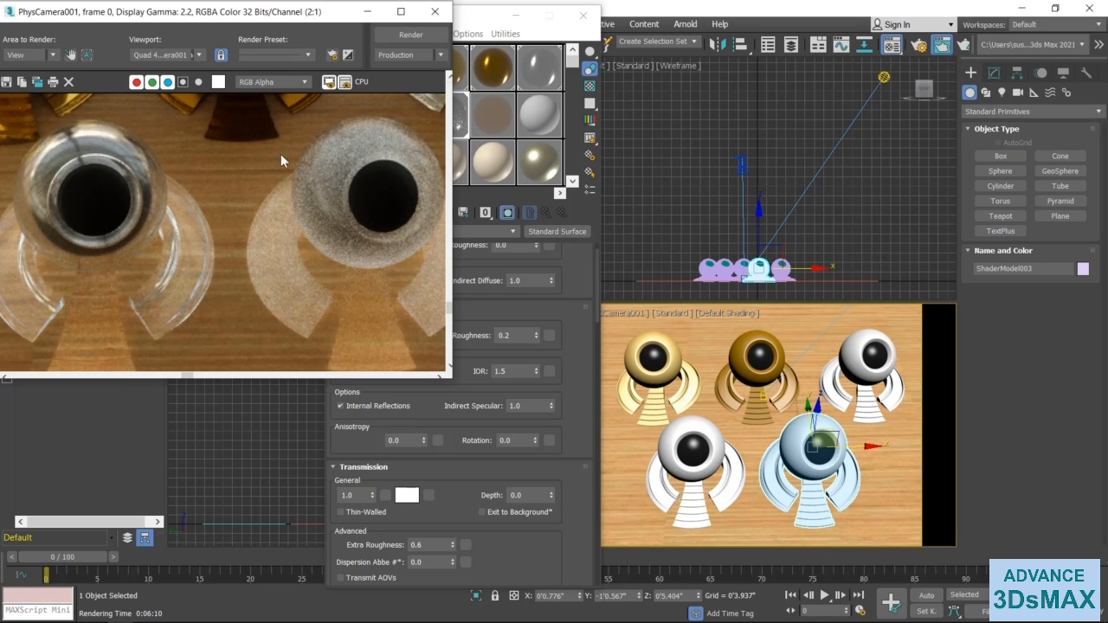
scroll(66, 150, "down", 2)
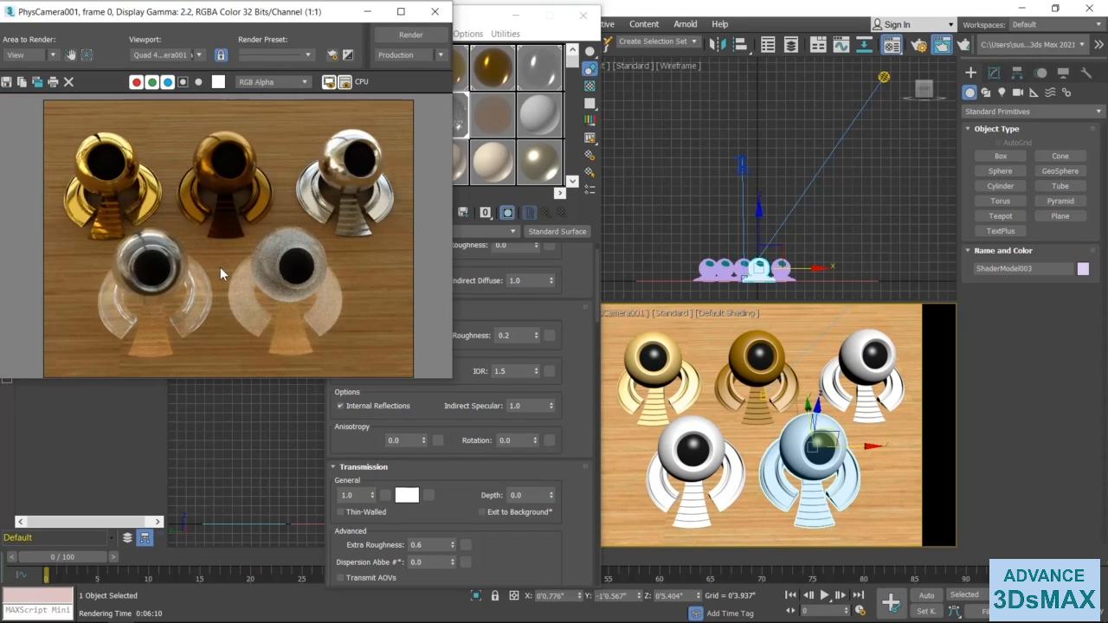